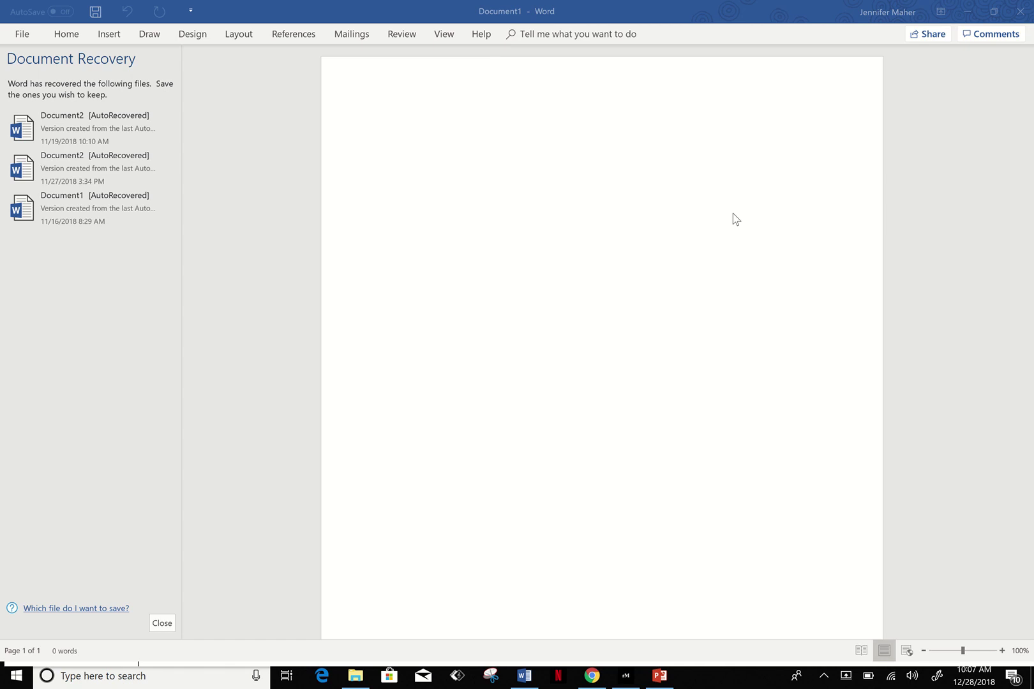
- Dismiss Word's Document Recovery pane, keeping the recovered files to view later
click(170, 621)
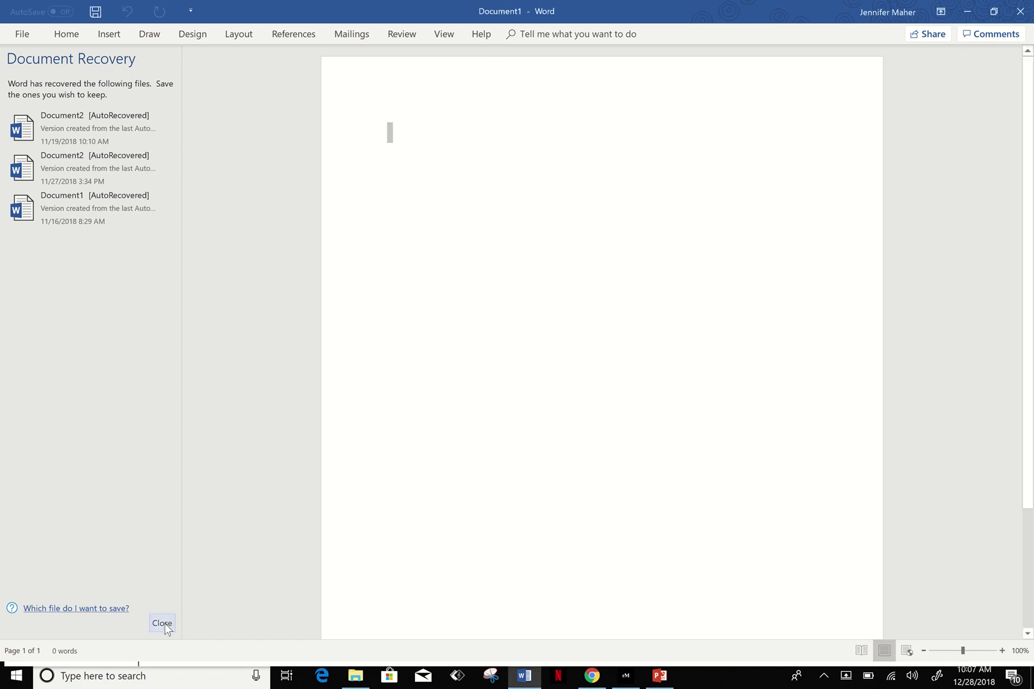
click(164, 624)
click(244, 209)
click(307, 252)
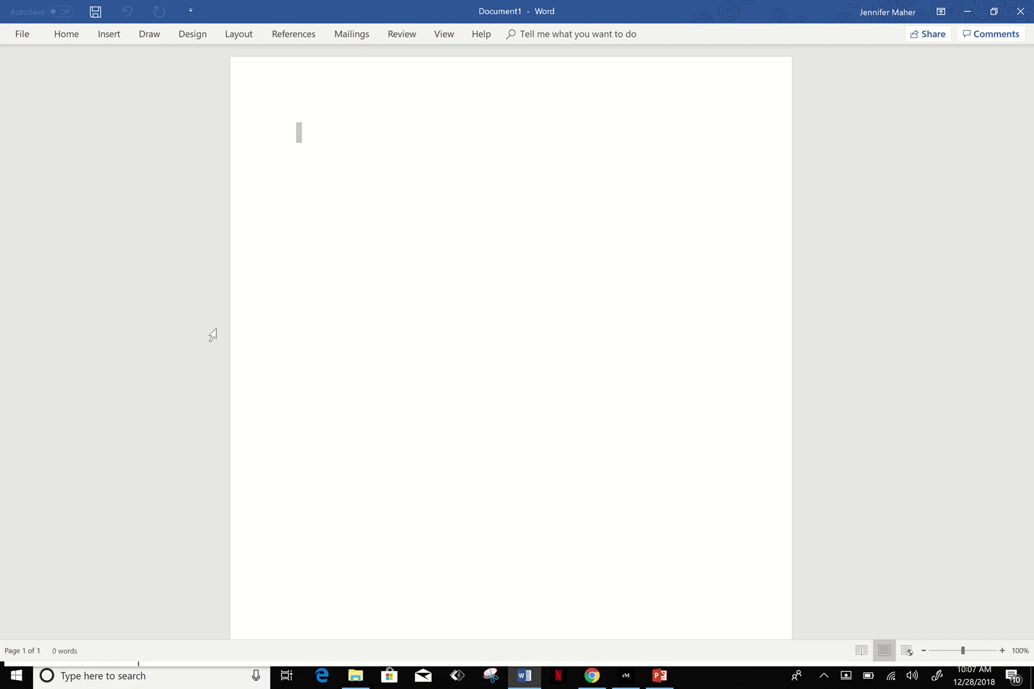
- Type the title 'Sample PDF' at font size 20 on the blank page
click(74, 42)
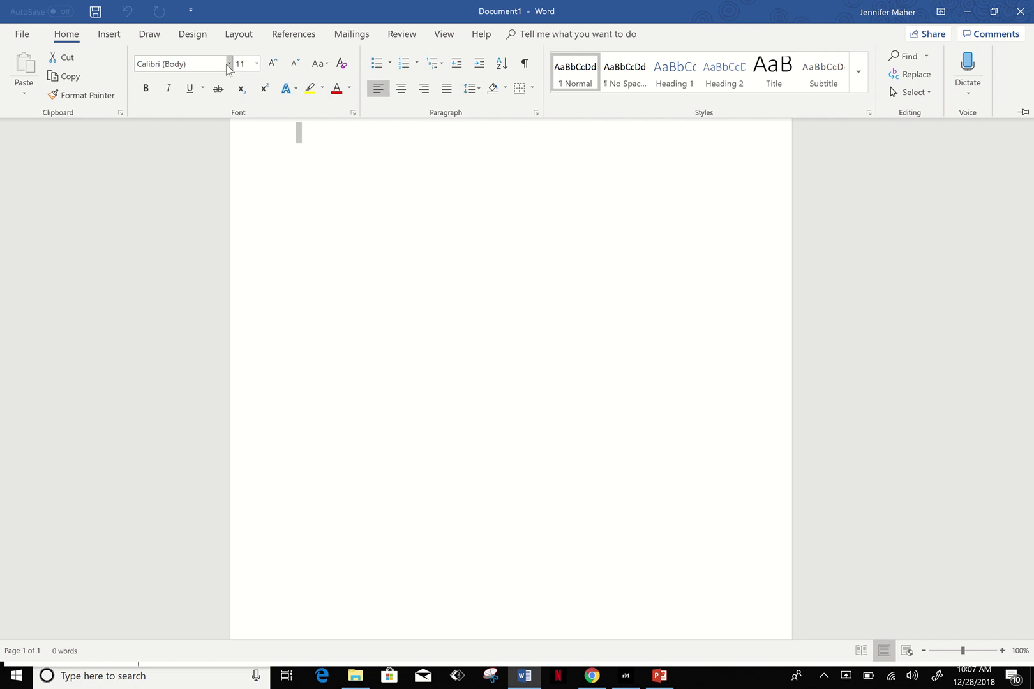
click(257, 64)
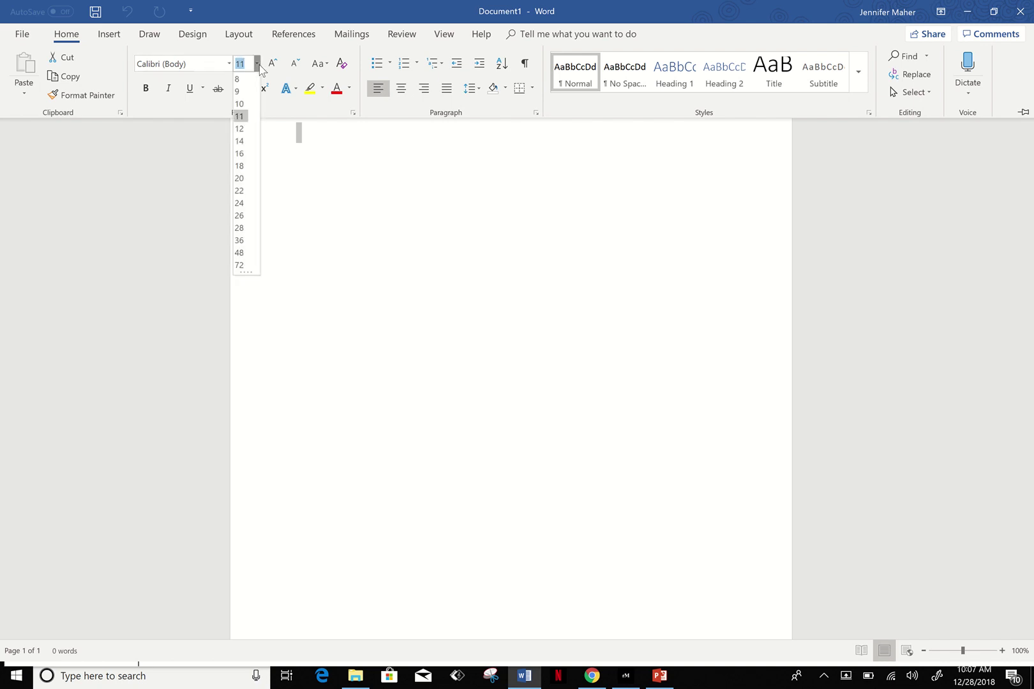
click(253, 189)
key(ctrl+F1)
text(Samp)
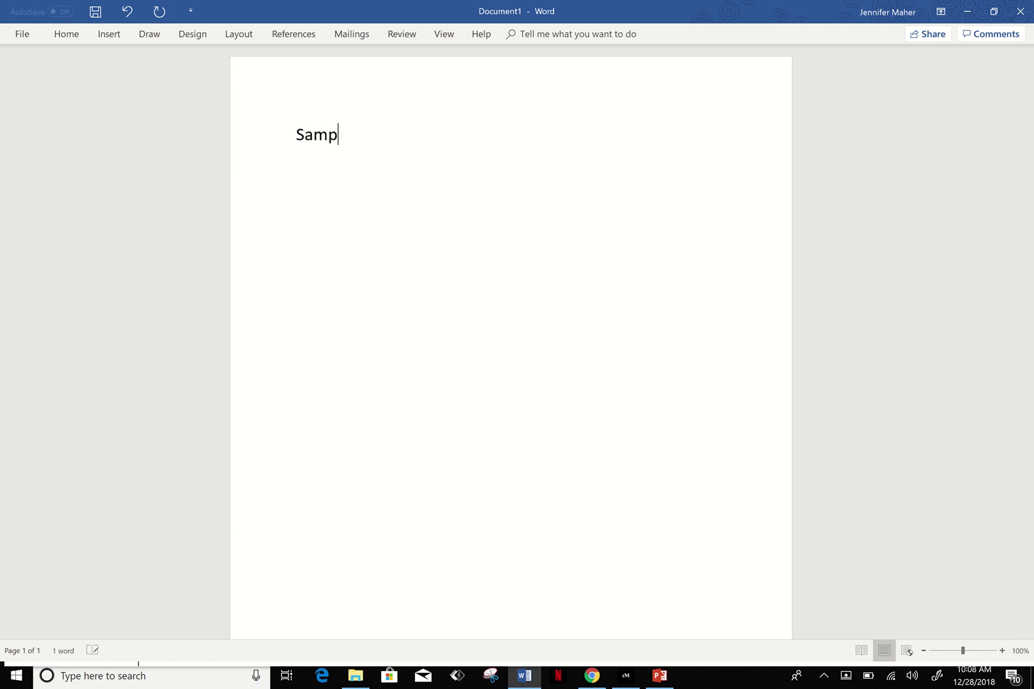
text(le PDF)
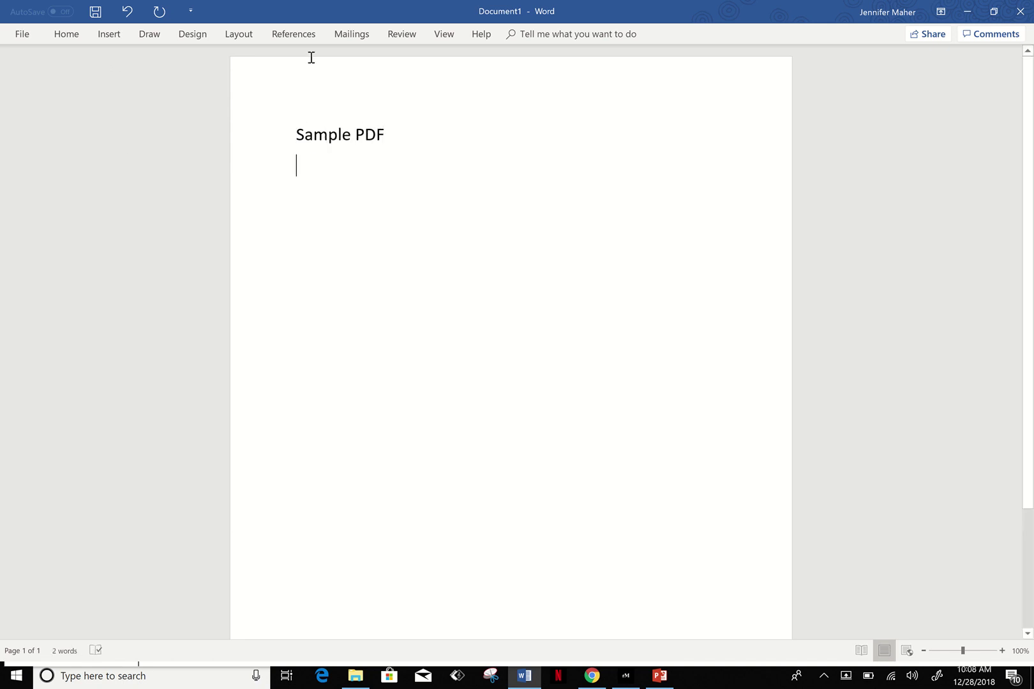
click(109, 34)
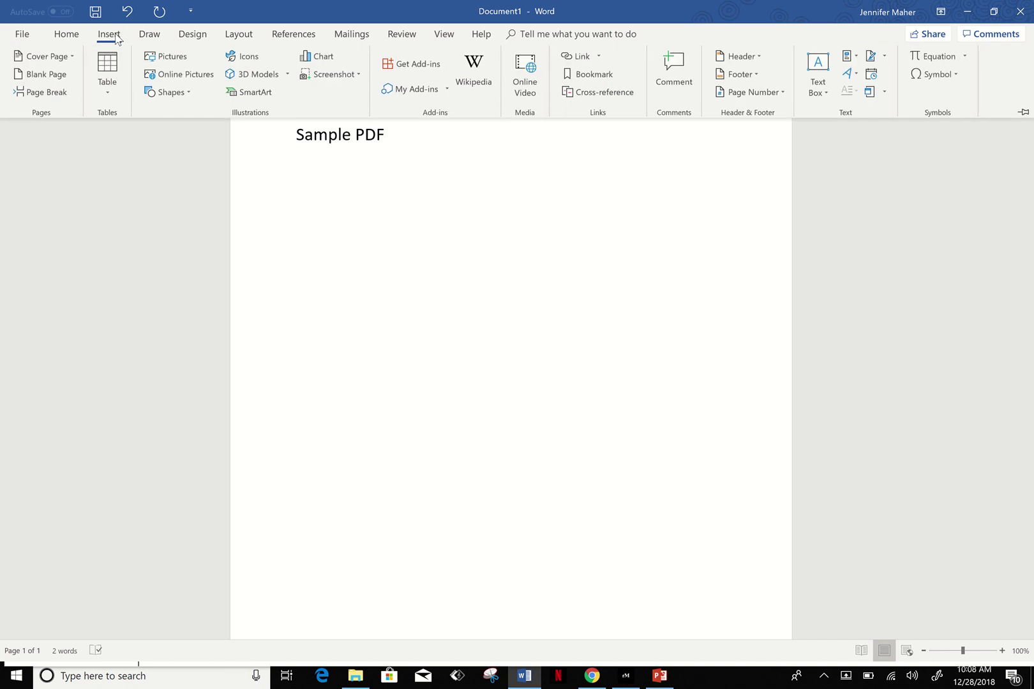
- Insert a five-column table headed Client, Deposit, Logo, Done, Paid
click(109, 67)
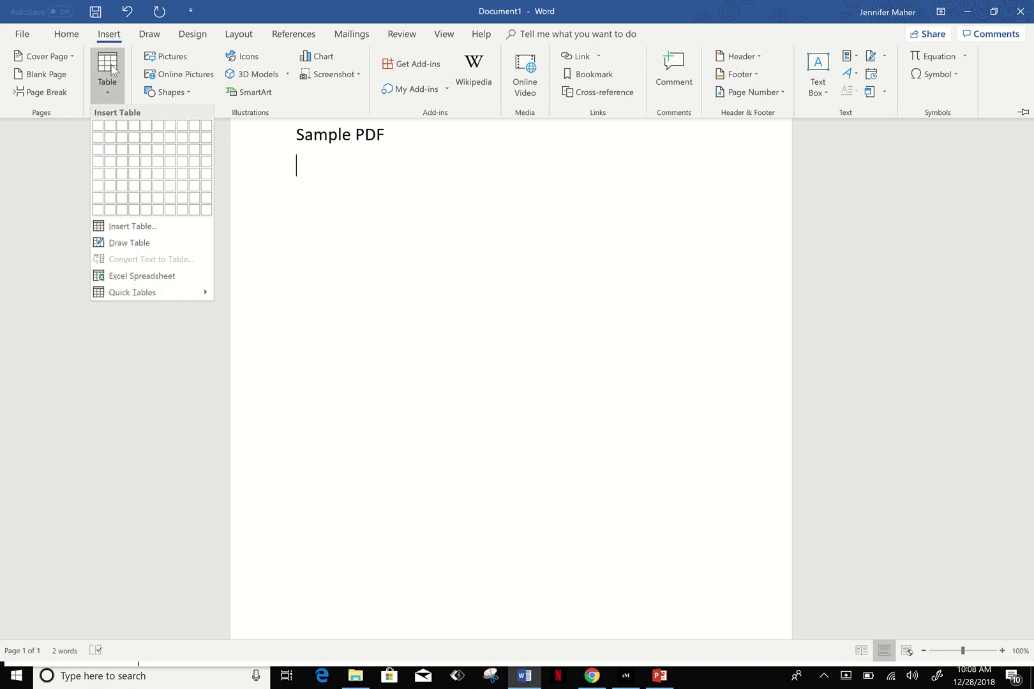
click(143, 129)
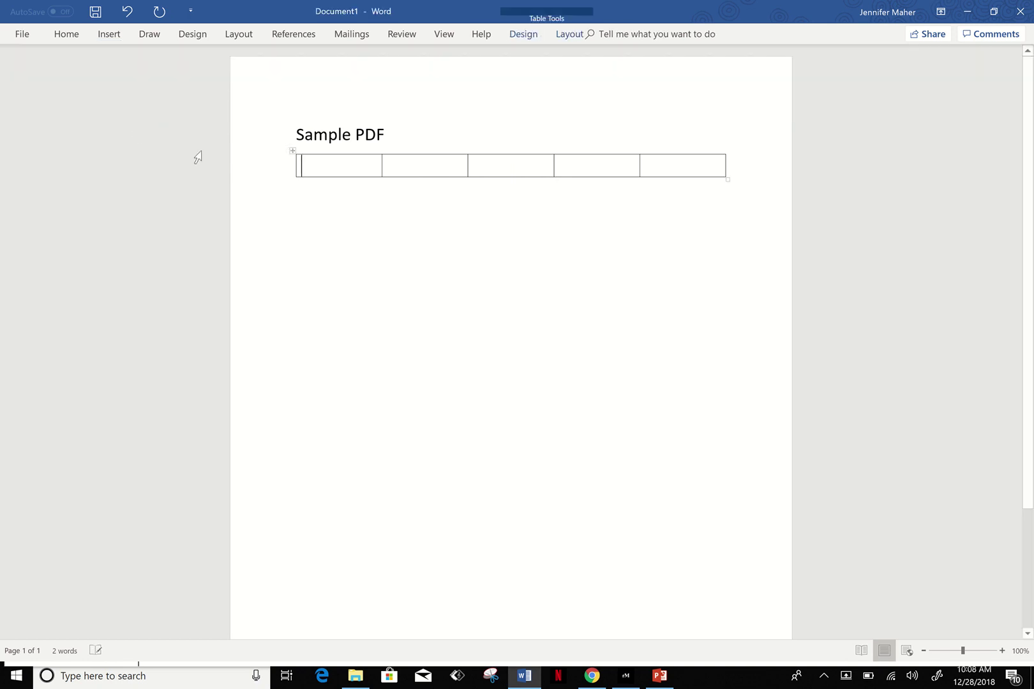
text(Client)
click(405, 167)
text(Deposit)
click(501, 165)
text(Logo)
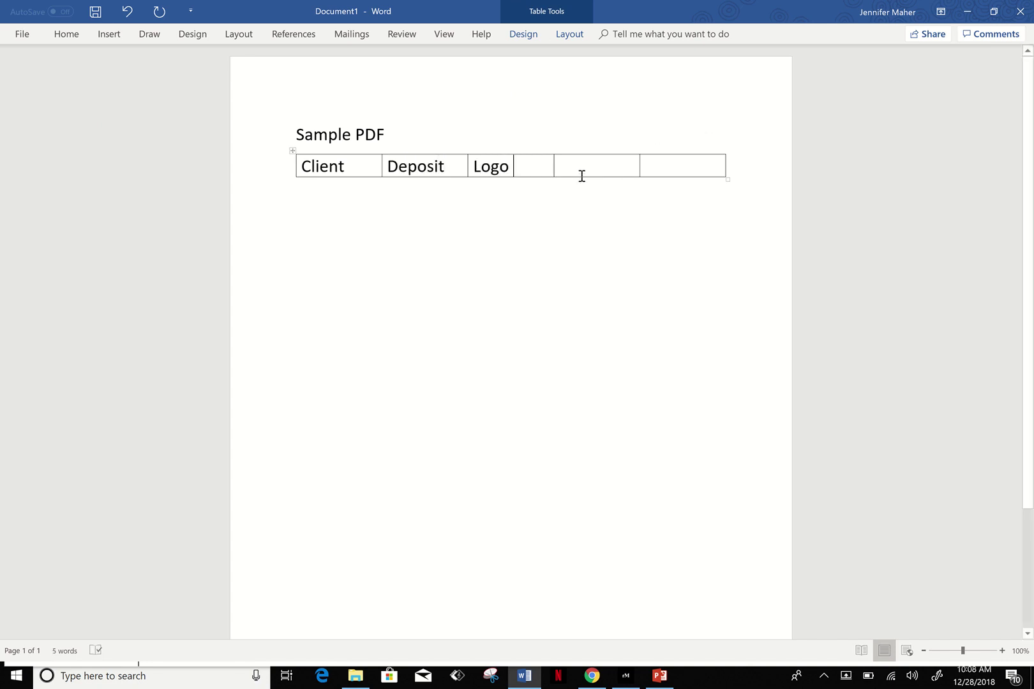
click(581, 166)
text(Done)
click(653, 167)
text(Paid)
- Extend the table with empty rows onto page 2, then return to the top
key(Tab)
key(Tab)
key(Tab)
key(Tab)
key(Tab)
key(Tab)
key(Tab)
key(Tab)
key(Tab)
key(Tab)
key(Tab)
key(Tab)
key(Tab)
key(Tab)
key(Tab)
key(Tab)
key(Tab)
key(Tab)
key(Tab)
key(Tab)
key(Tab)
key(Tab)
key(Tab)
key(Tab)
key(Tab)
key(Tab)
key(Tab)
key(Tab)
key(Tab)
key(Tab)
key(Tab)
key(Tab)
key(Tab)
key(Tab)
key(Tab)
key(Tab)
key(Tab)
key(Tab)
key(Tab)
key(Tab)
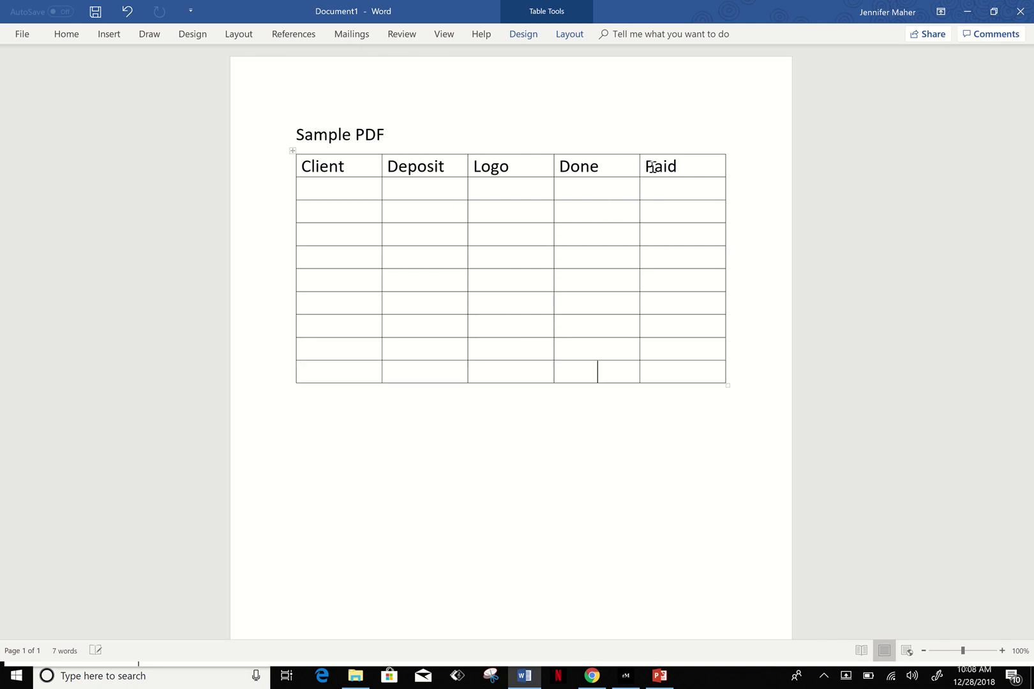
key(Tab)
key(Tab)
key(Tab)
key(Tab)
key(Tab)
key(Tab)
key(Tab)
key(Tab)
key(Tab)
key(Tab)
key(Tab)
key(Tab)
key(Tab)
key(Tab)
key(Tab)
key(Tab)
key(Tab)
key(Tab)
key(Tab)
key(Tab)
key(Tab)
key(Tab)
key(Tab)
key(Tab)
key(Tab)
key(Tab)
key(Tab)
key(Tab)
key(Tab)
key(Tab)
key(Tab)
key(Tab)
scroll(652, 166, up, 5)
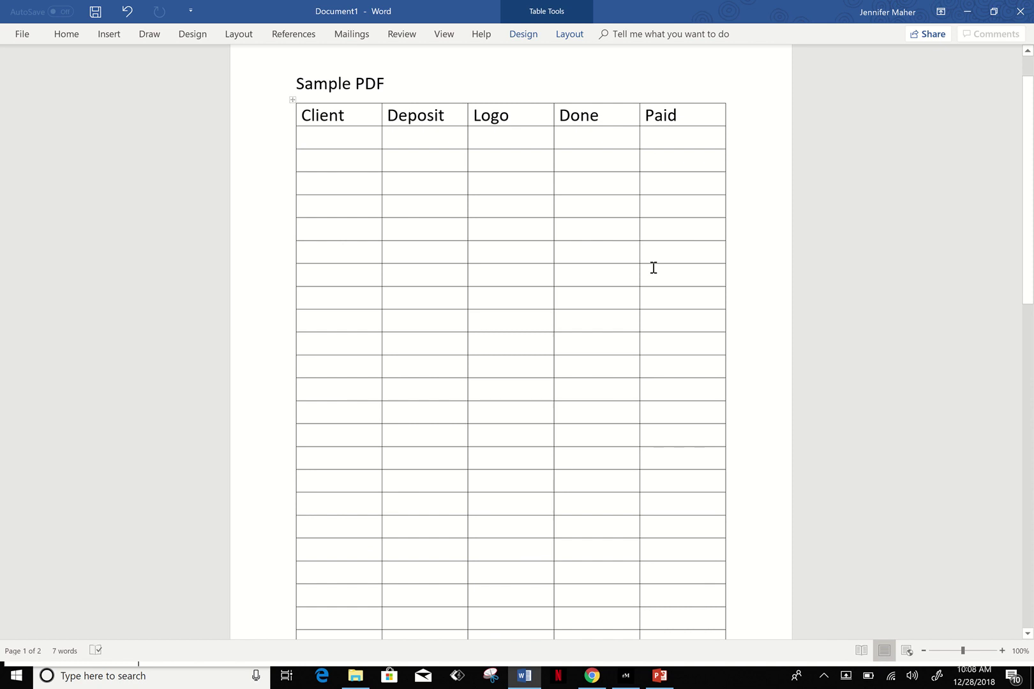
- Insert the JM logo picture from the Updated Logos folder
click(293, 84)
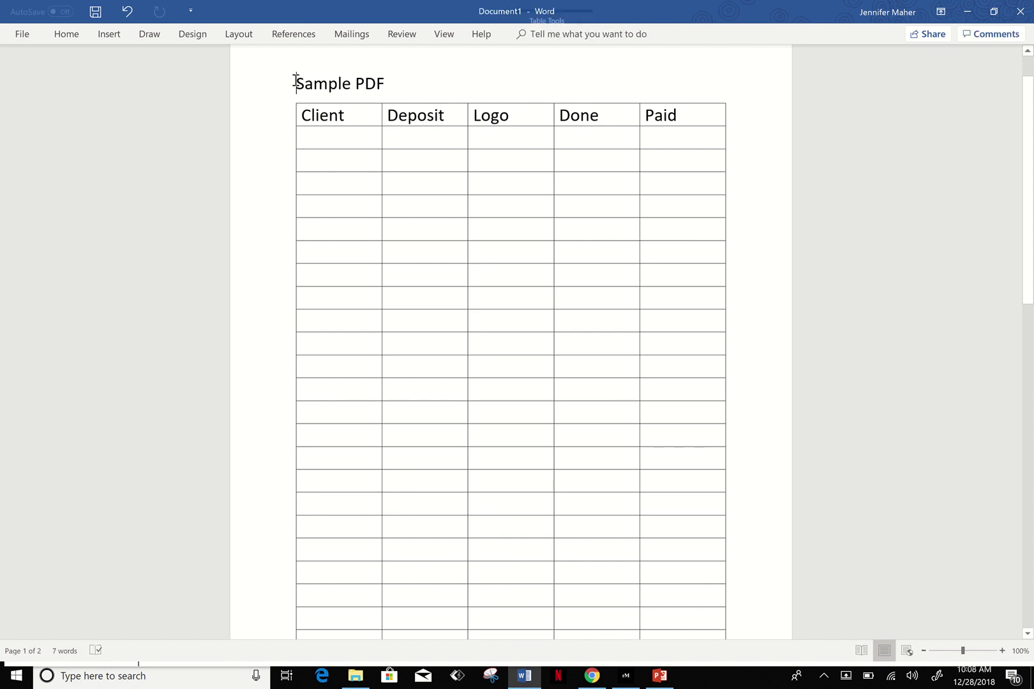
click(110, 34)
click(170, 56)
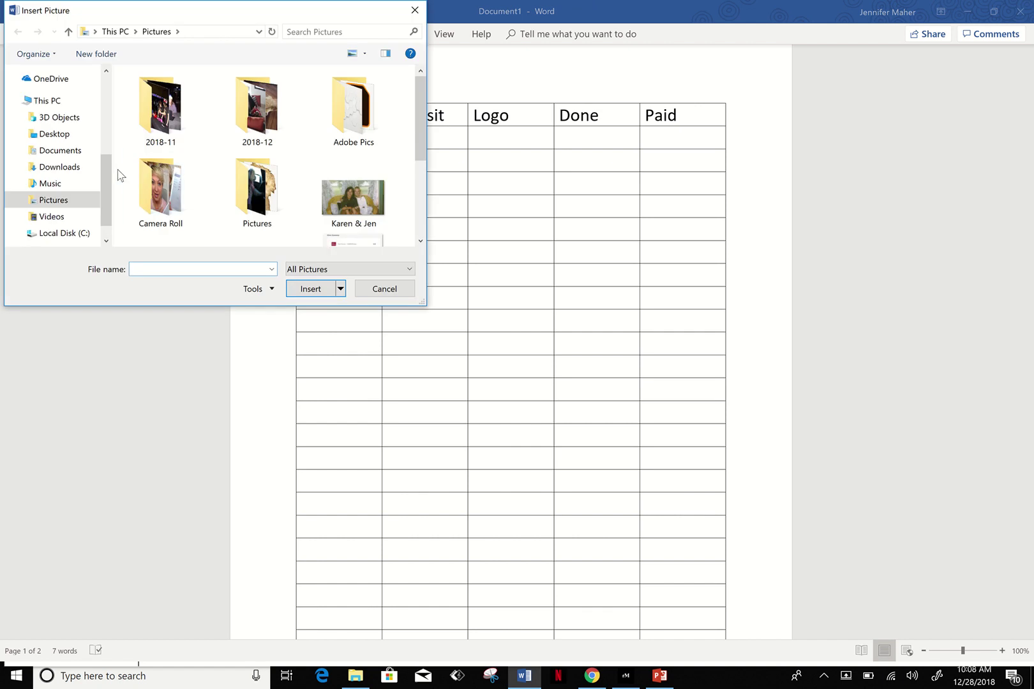
drag(107, 191, 115, 144)
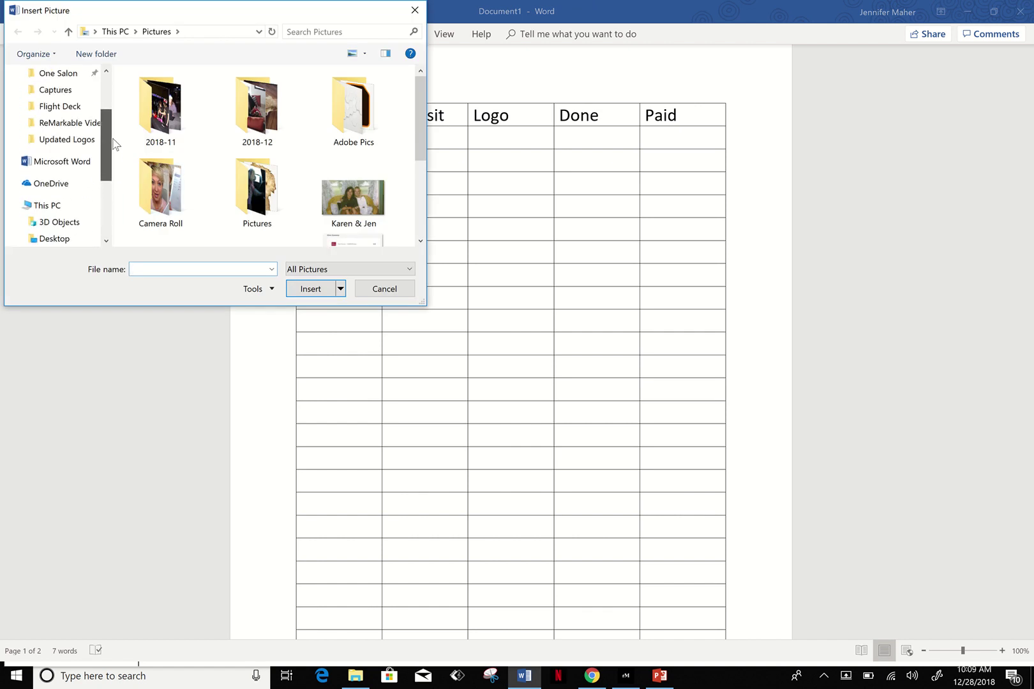
click(80, 139)
click(169, 89)
double_click(169, 88)
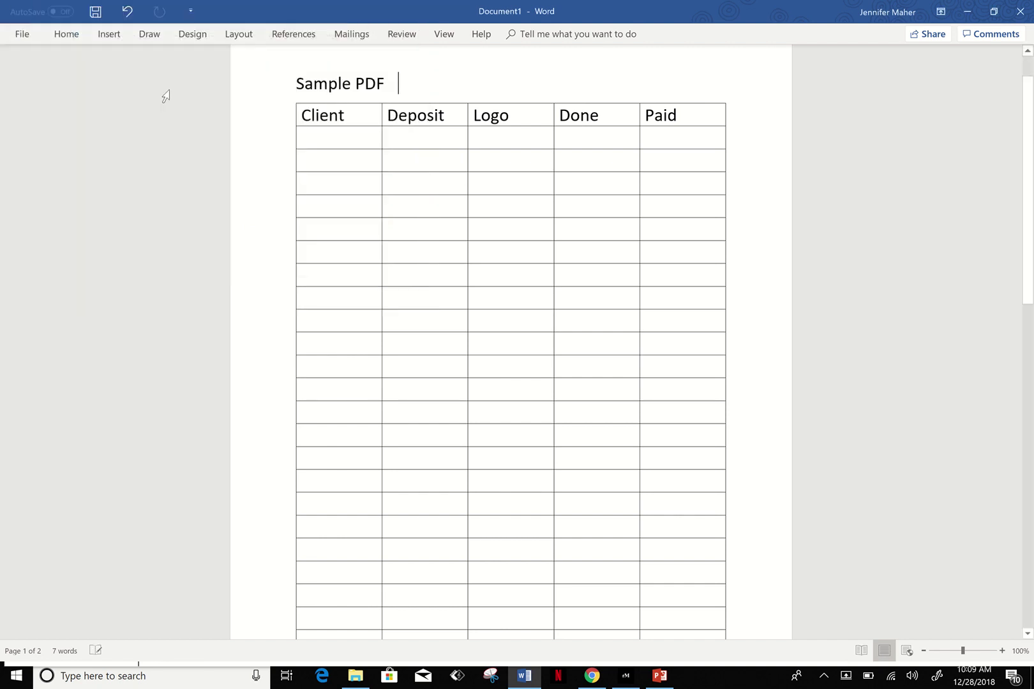
- Set the logo In Front of Text, move it to the top right and shrink it
click(507, 97)
drag(355, 105, 454, 93)
click(469, 81)
click(563, 208)
drag(402, 113, 709, 88)
click(760, 120)
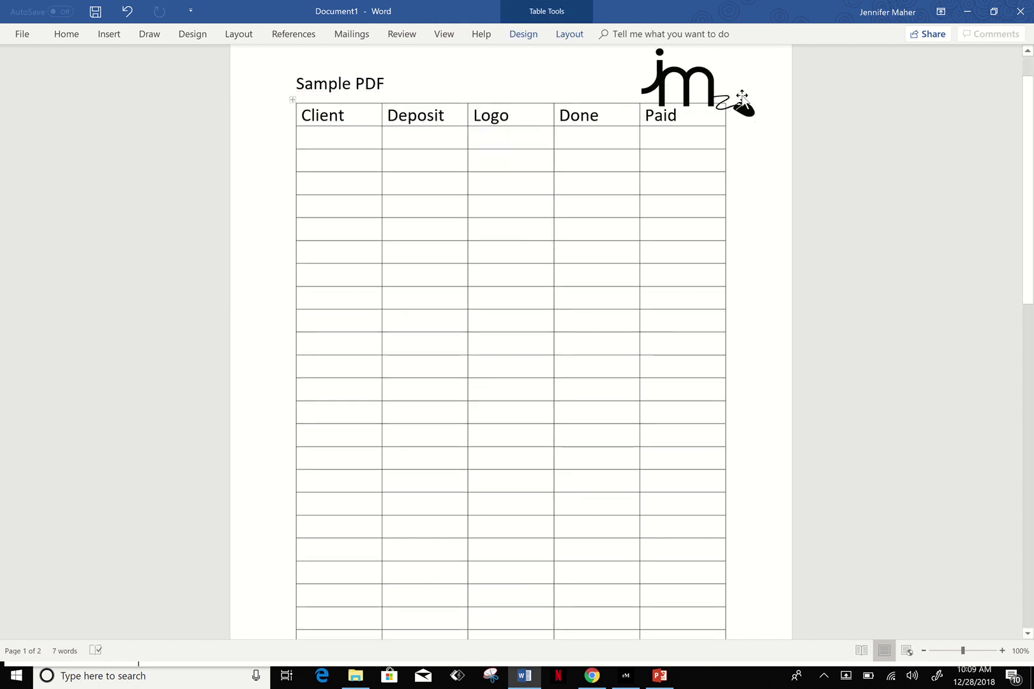
click(742, 104)
drag(725, 94, 668, 75)
- Save the document to the Desktop as a PDF named 'sAMPLE pdf'
click(835, 127)
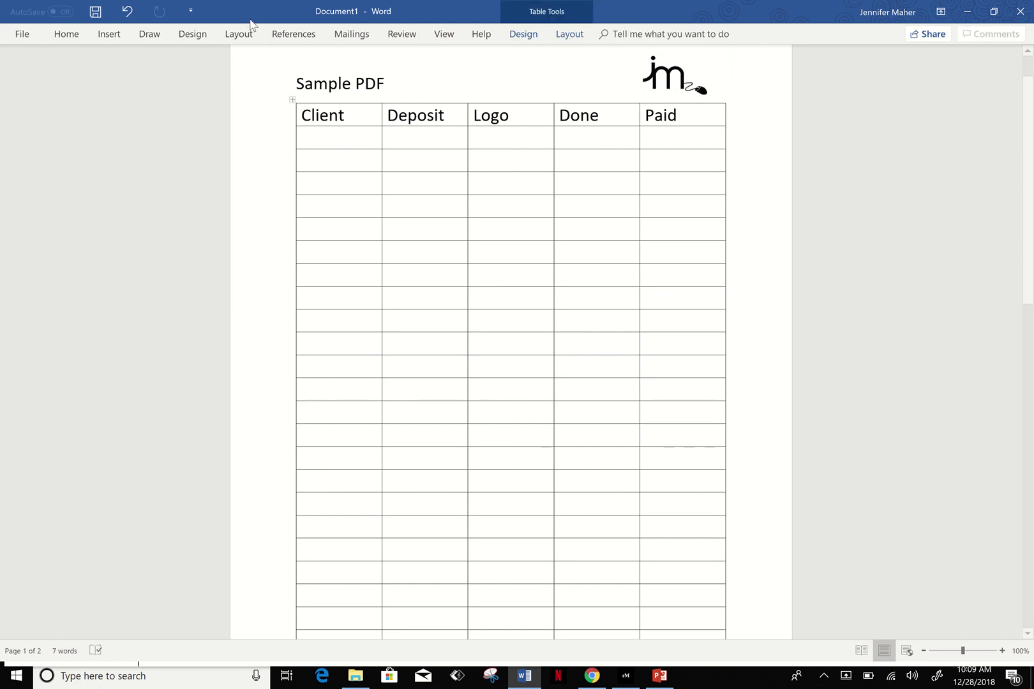
click(21, 34)
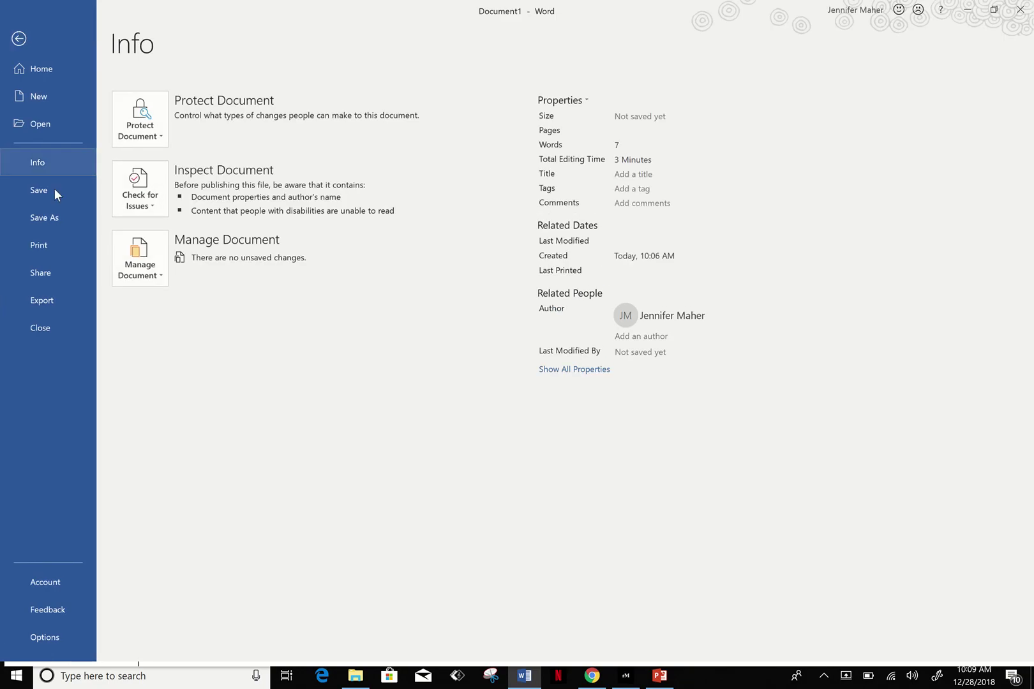
click(44, 218)
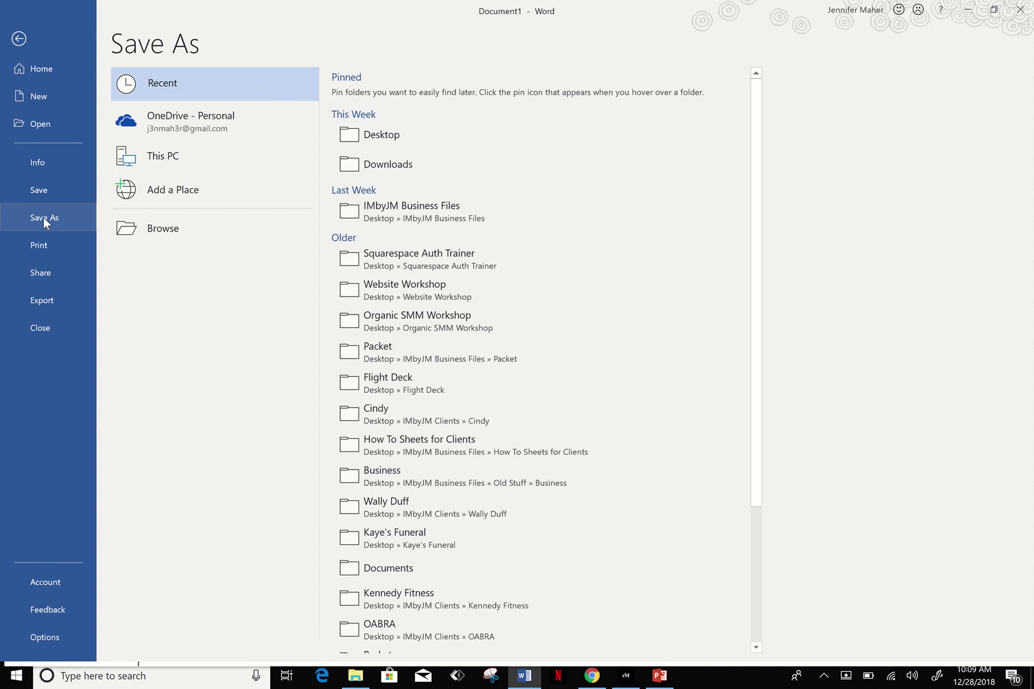
click(390, 132)
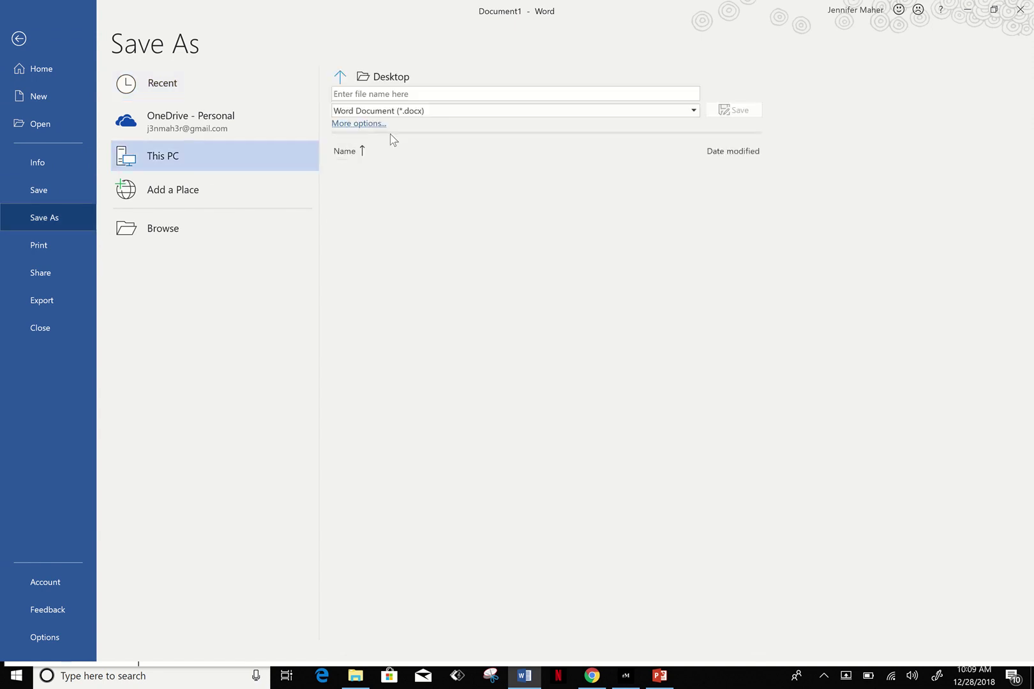
click(396, 95)
text(sAMPLE pdf)
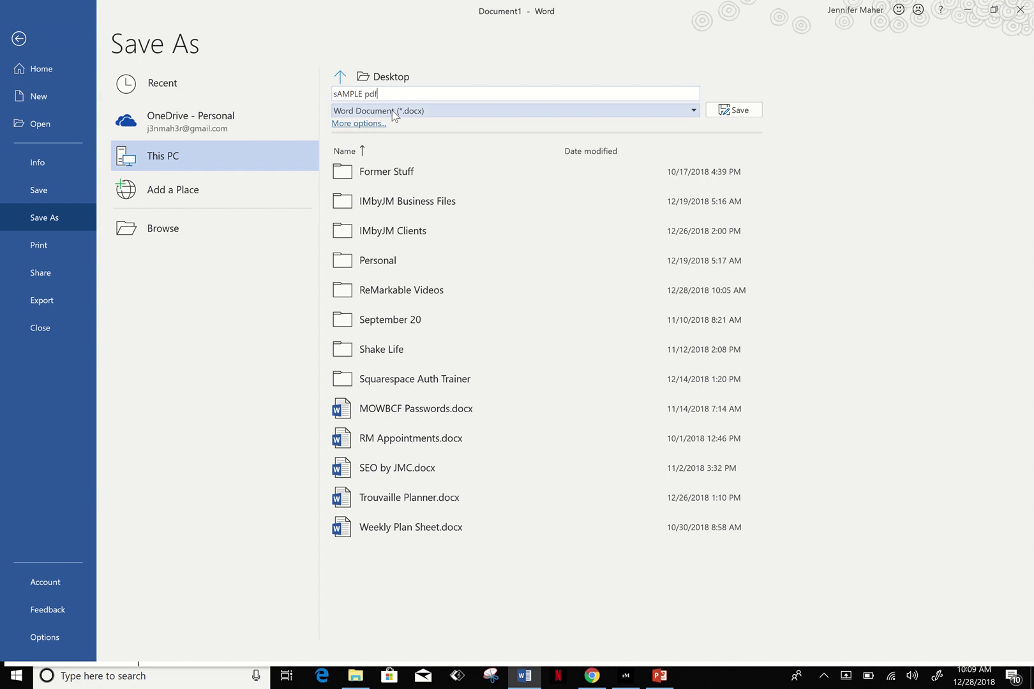
click(393, 110)
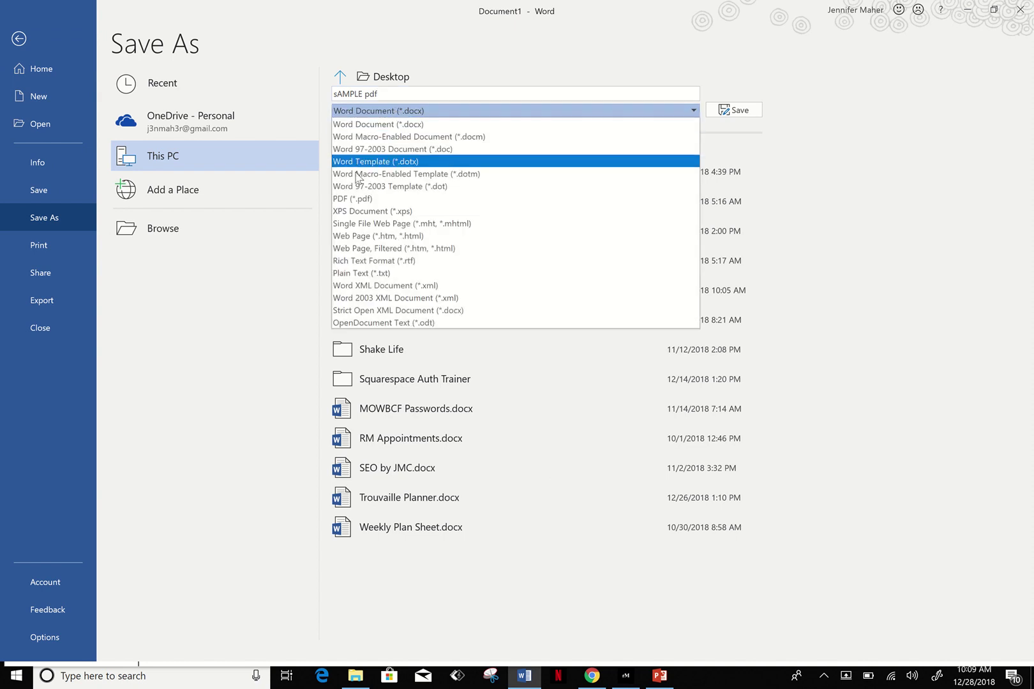
click(348, 199)
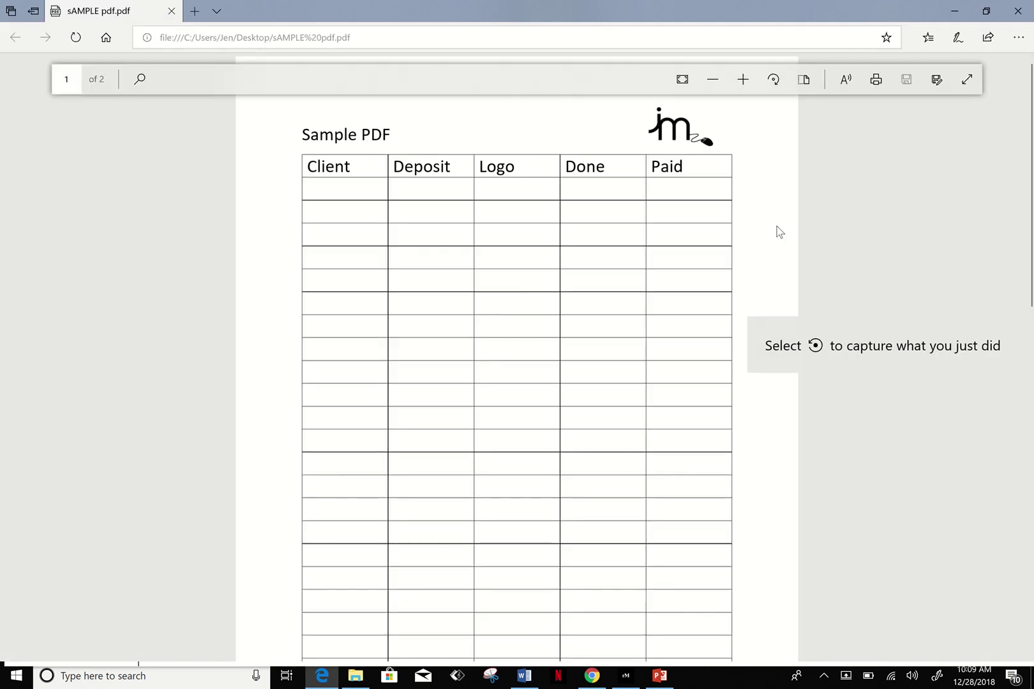
- Import sAMPLE pdf from the Desktop into reMarkable, finding it by searching 'sA'
click(625, 675)
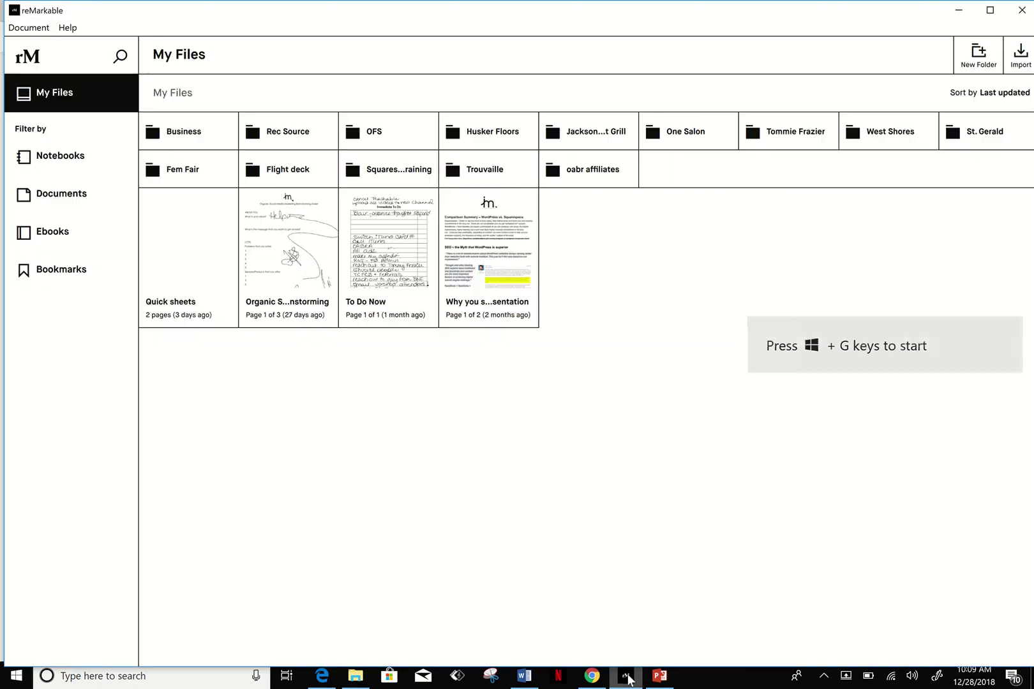
click(1021, 66)
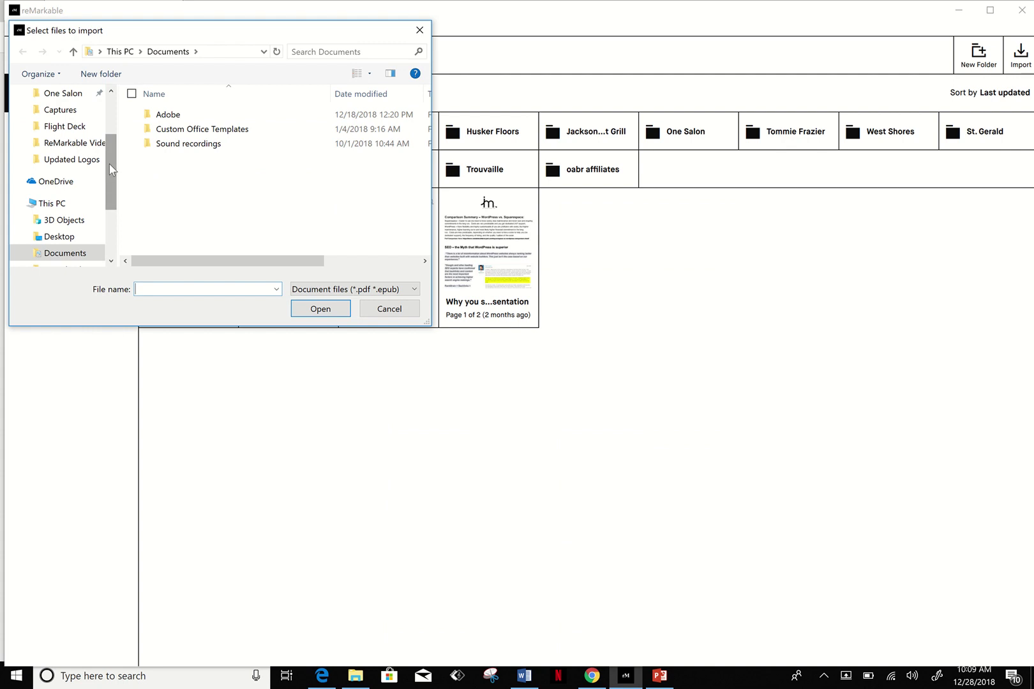
scroll(101, 111, up, 2)
click(68, 122)
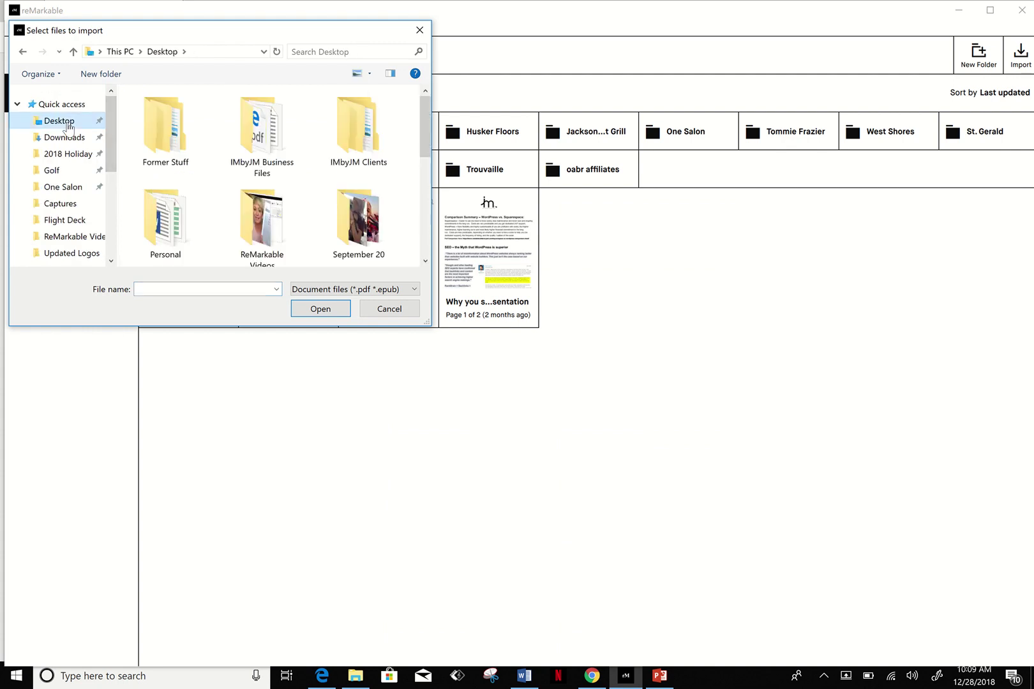
click(370, 51)
text(sAMPL)
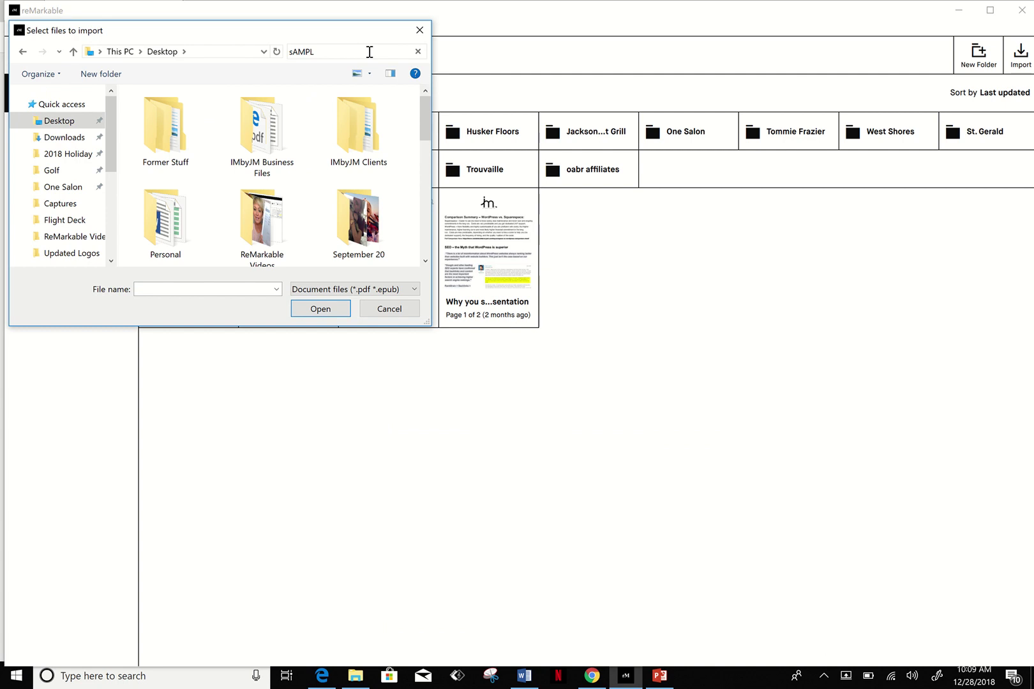
double_click(143, 131)
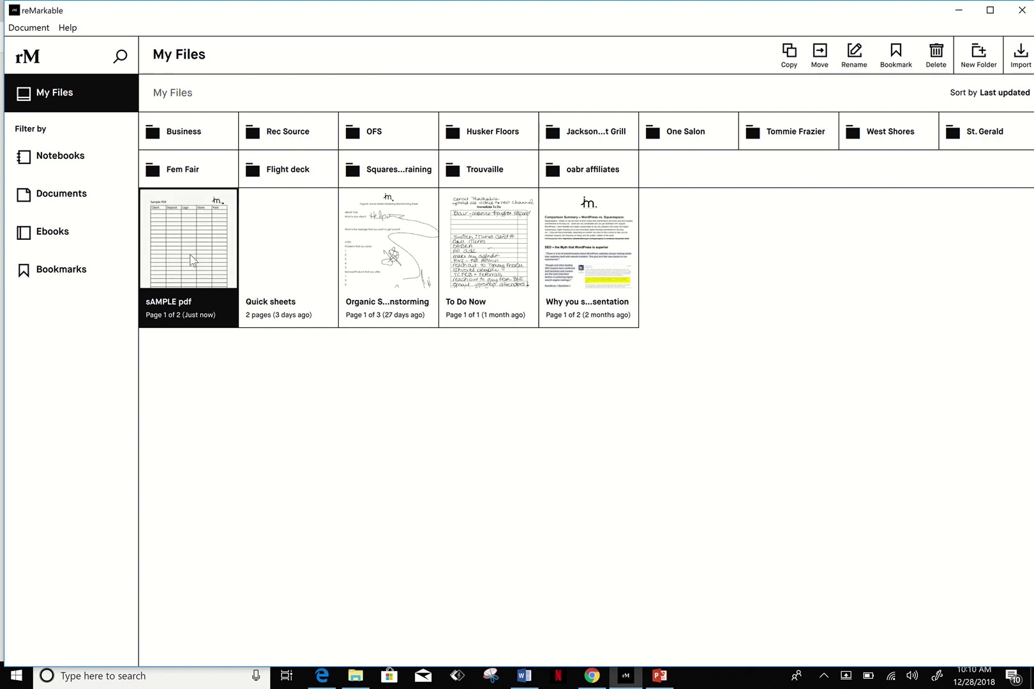
- Move sAMPLE pdf from My Files into the Business folder
click(855, 54)
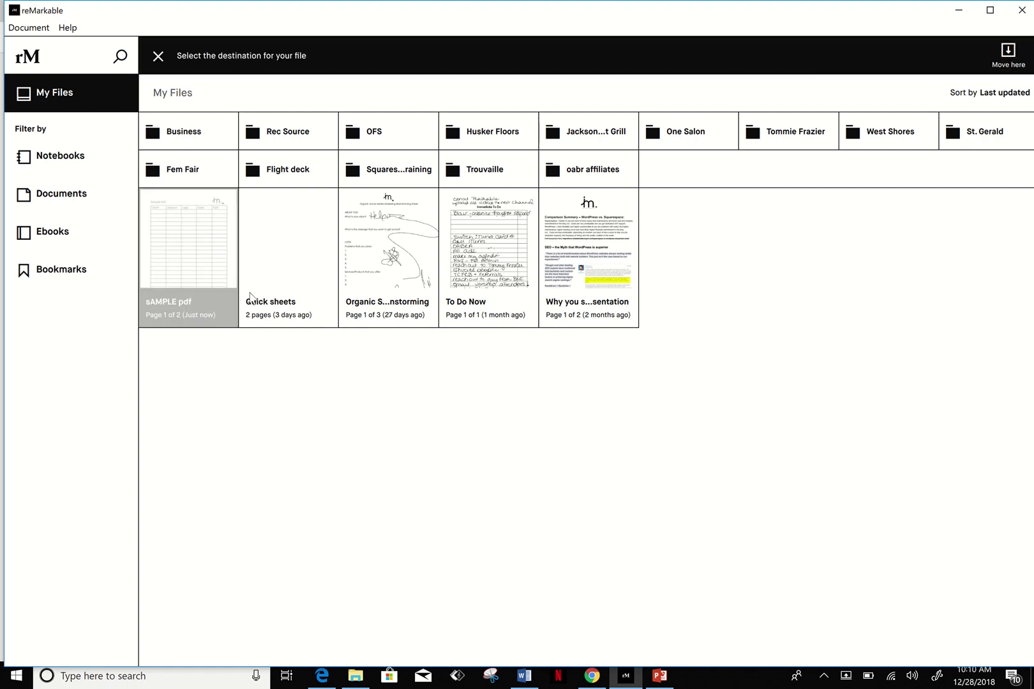
click(199, 139)
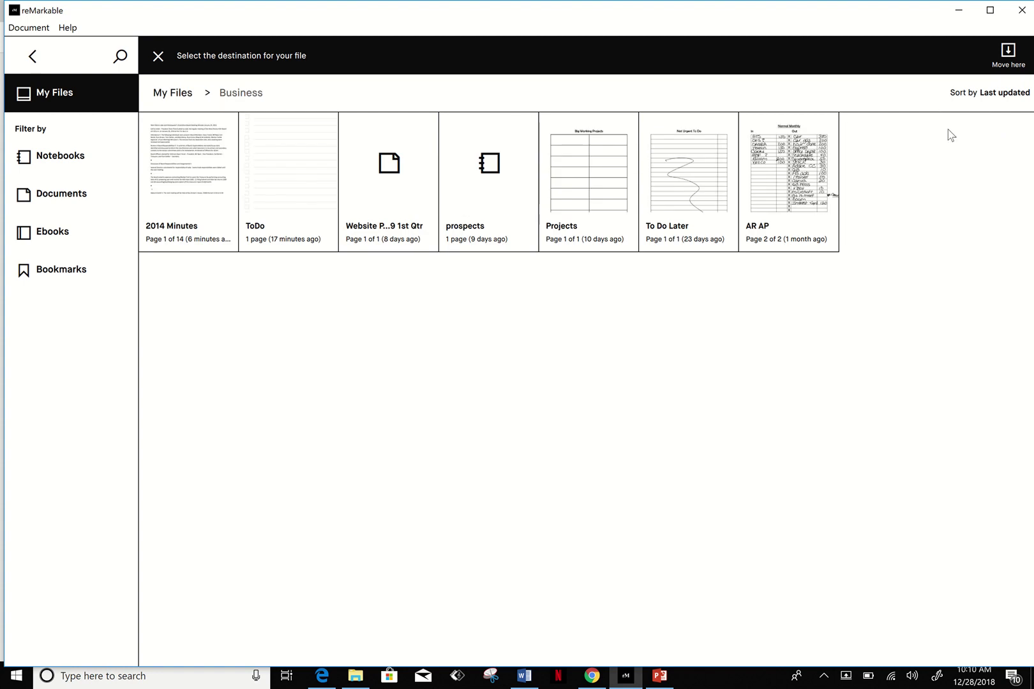
click(1007, 57)
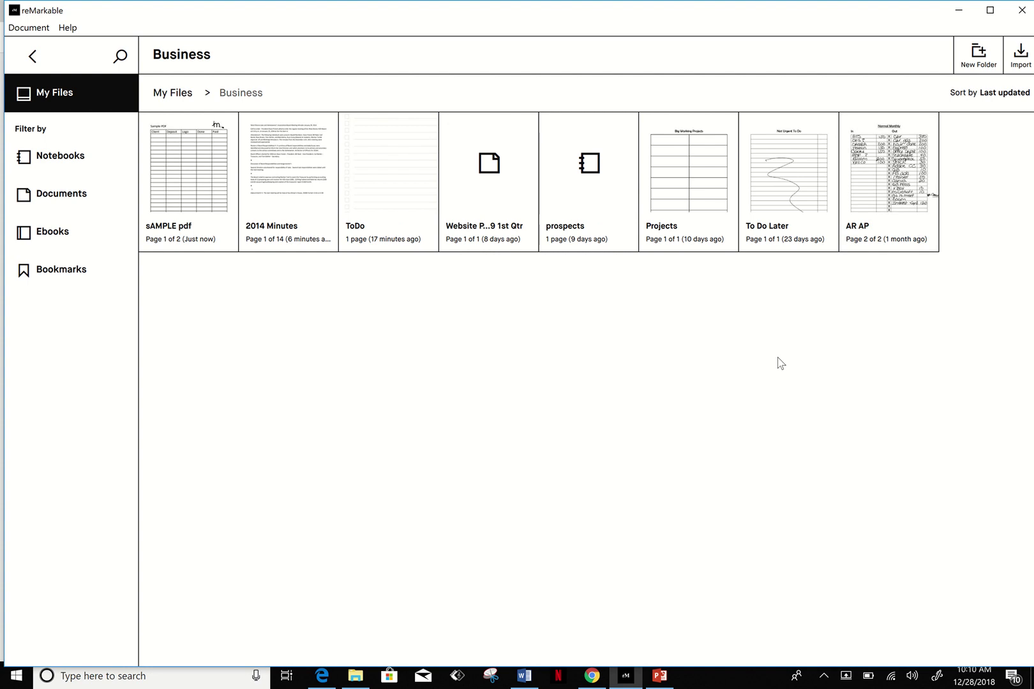
- Copy sAMPLE pdf into the Rec Source folder, then go back to My Files
right_click(209, 177)
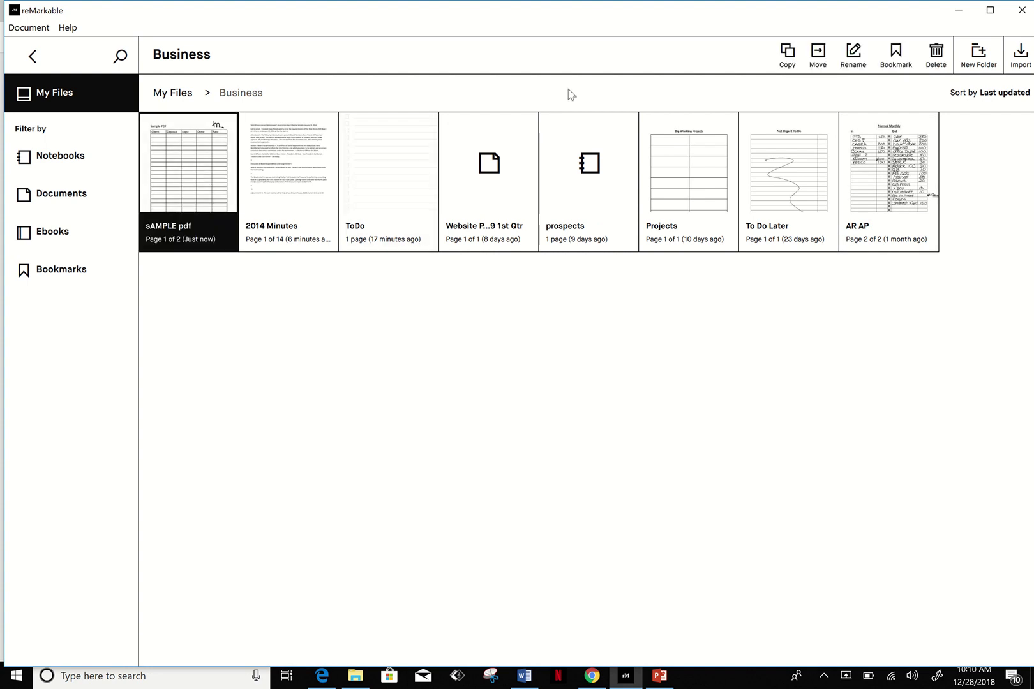
click(786, 56)
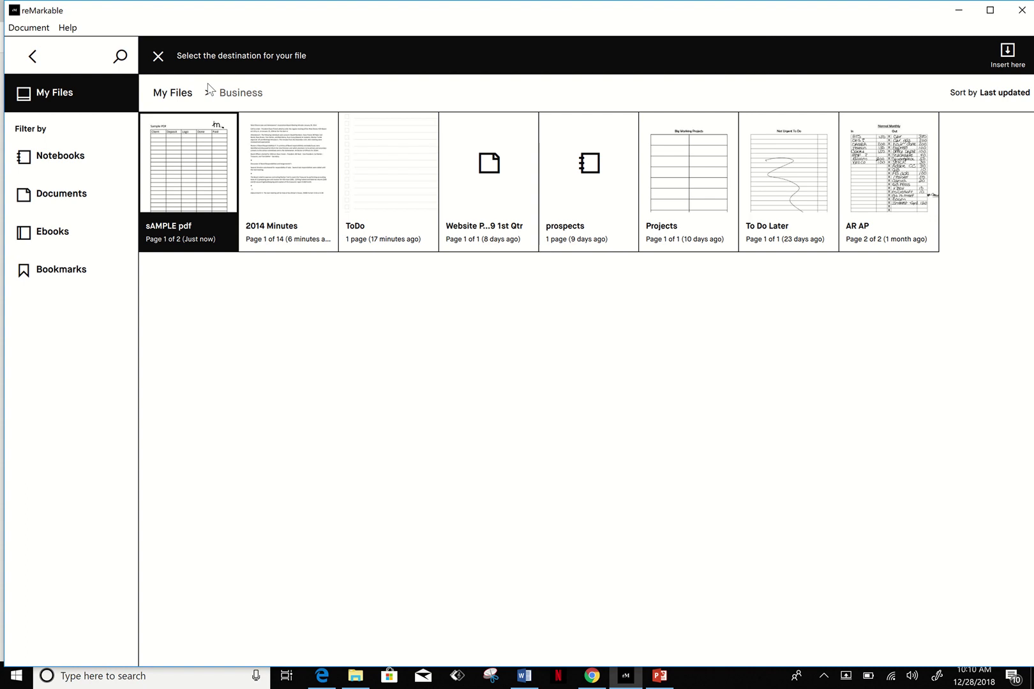
click(178, 92)
click(286, 139)
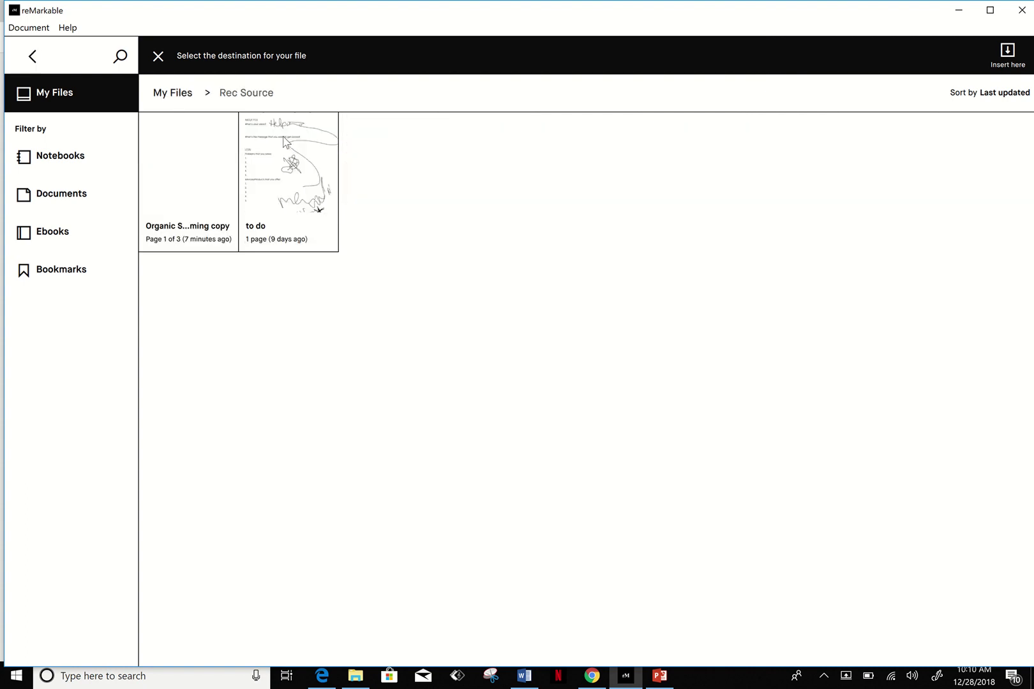
click(1007, 53)
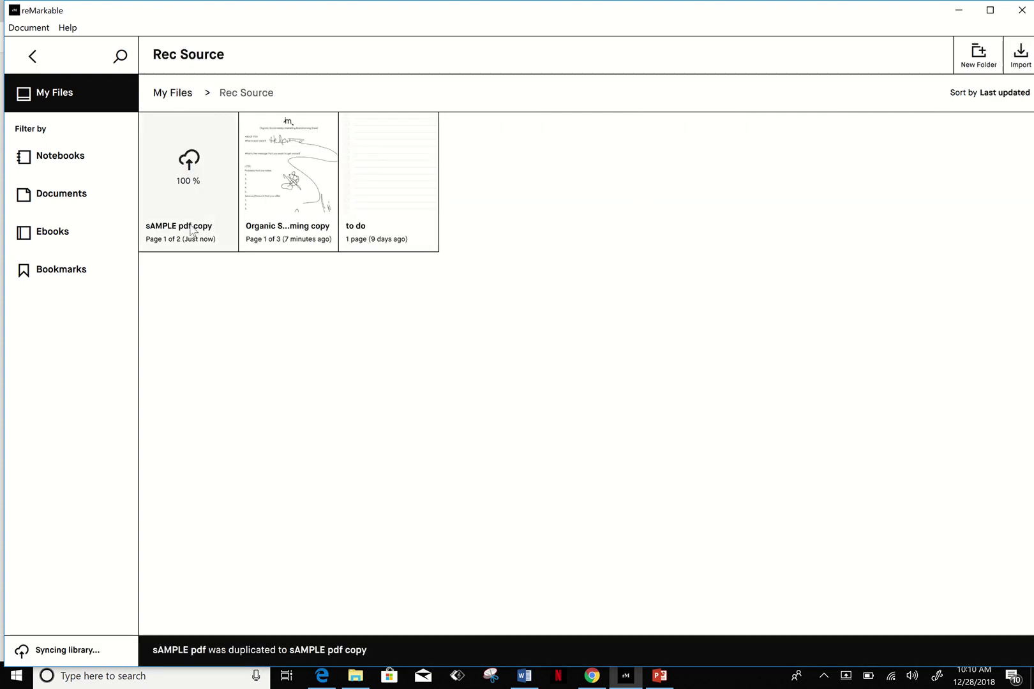
click(177, 94)
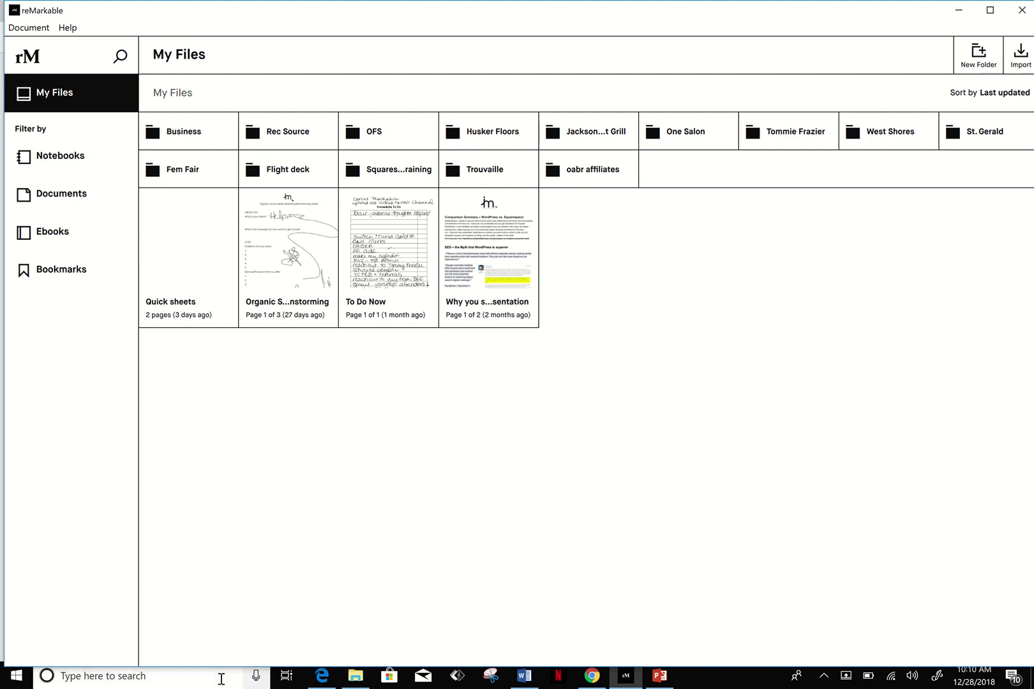
click(524, 677)
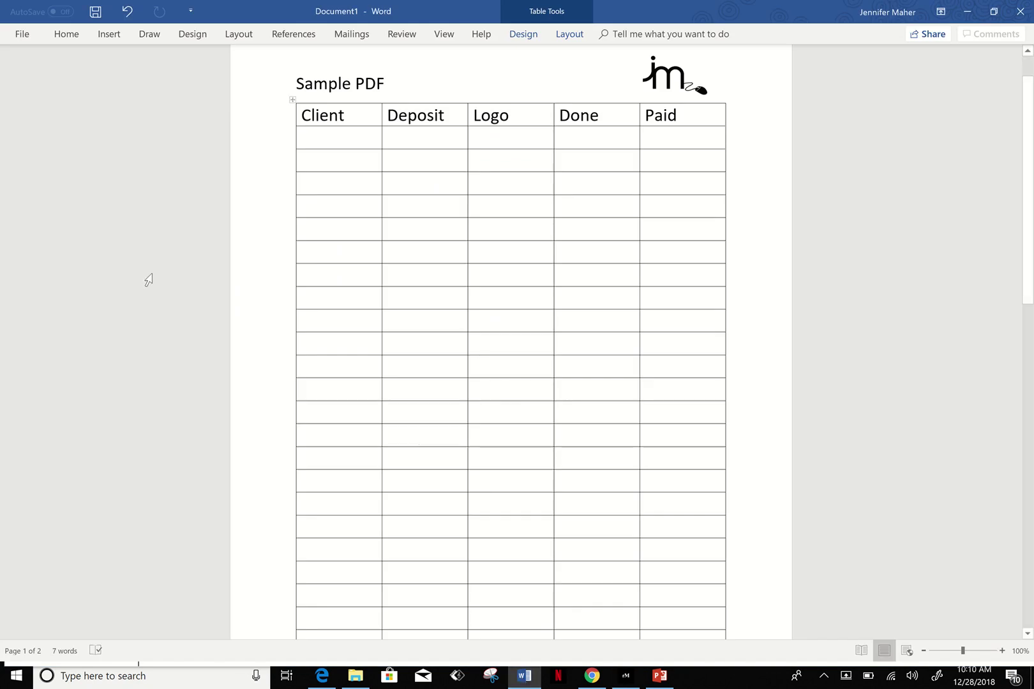
click(23, 33)
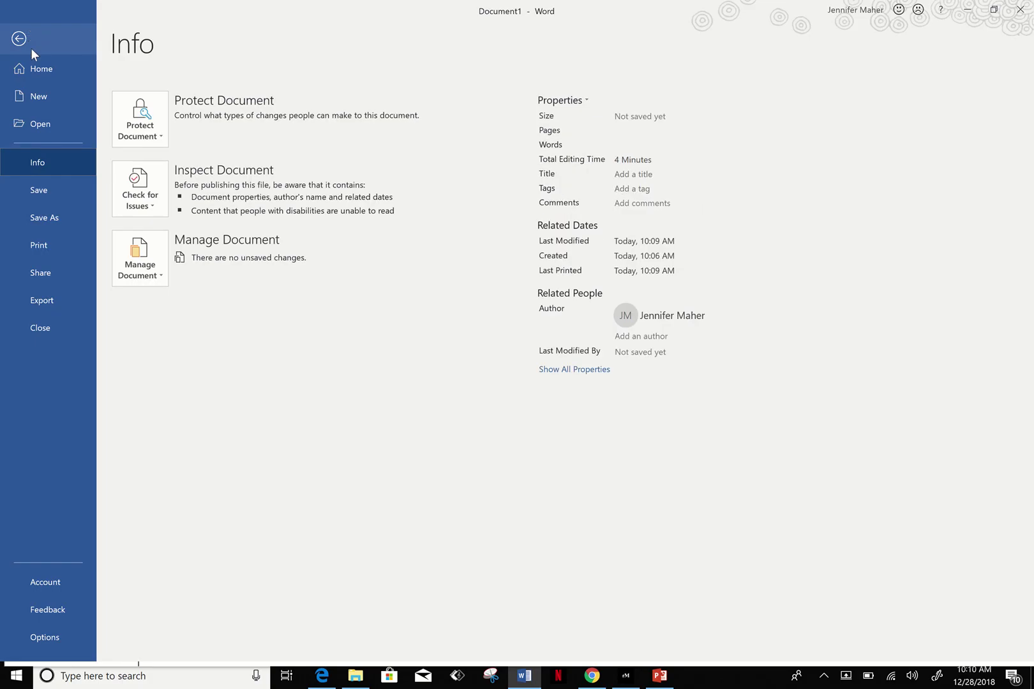
click(46, 121)
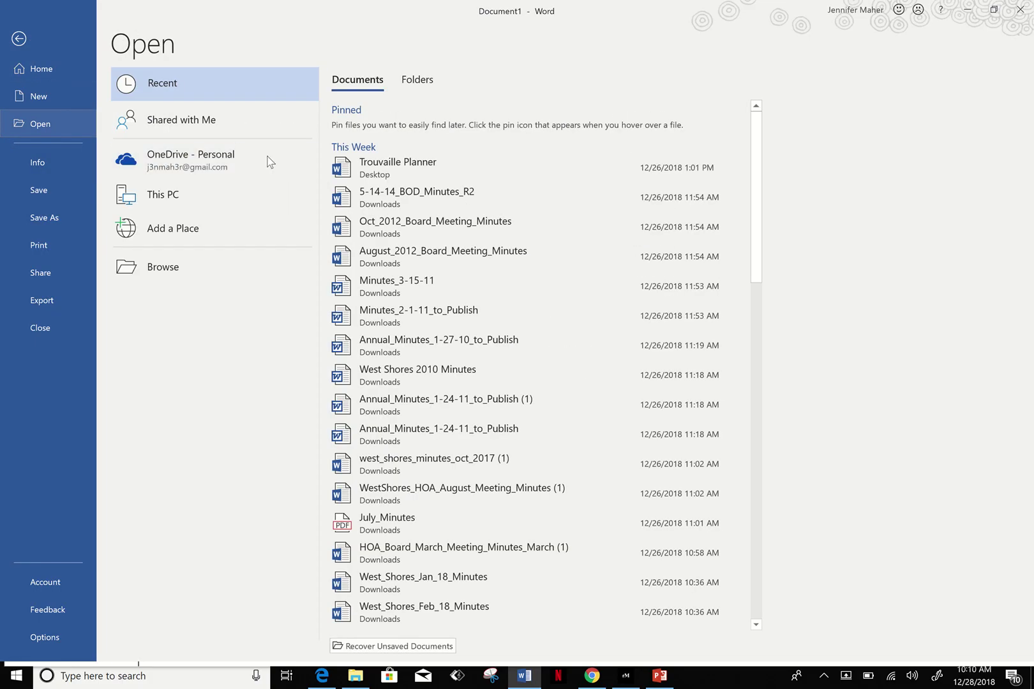
click(409, 163)
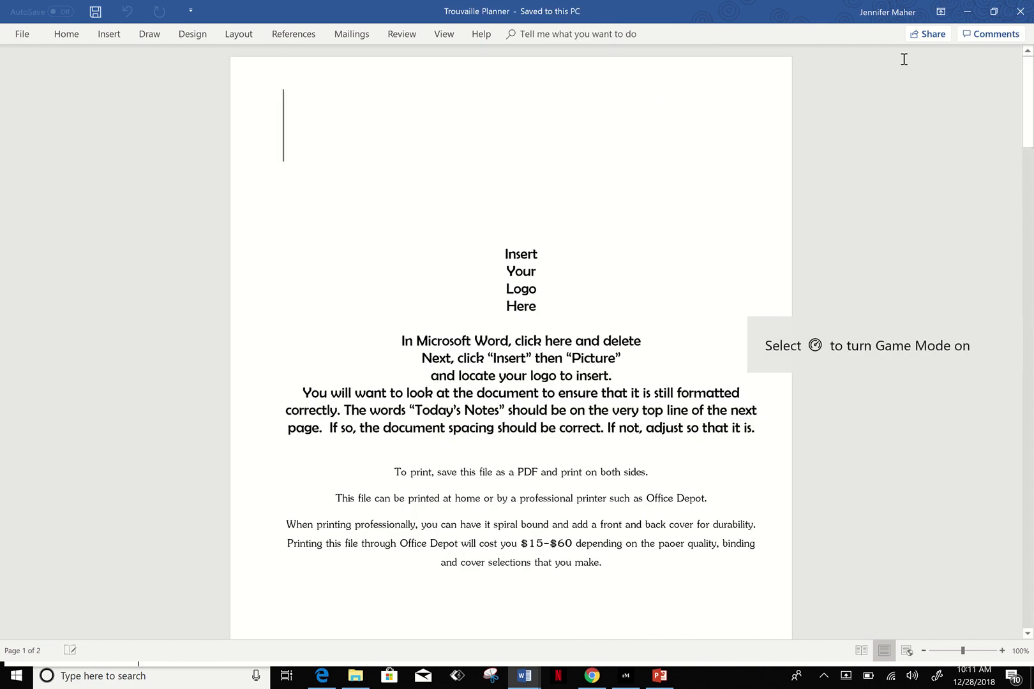
drag(1026, 96, 1032, 145)
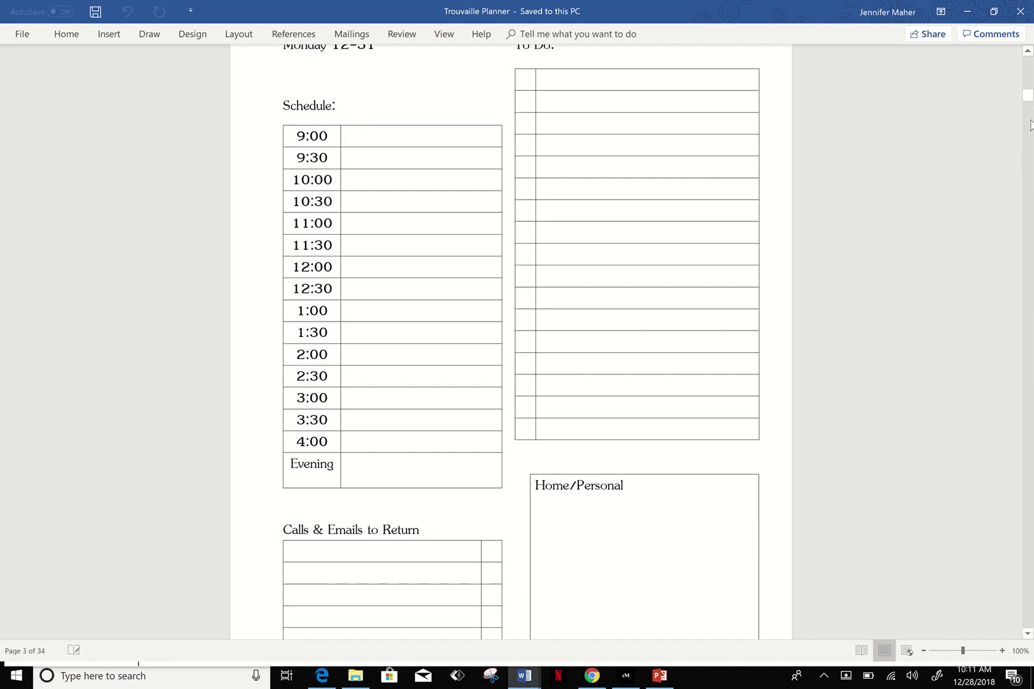
drag(1031, 105, 1024, 5)
click(1021, 7)
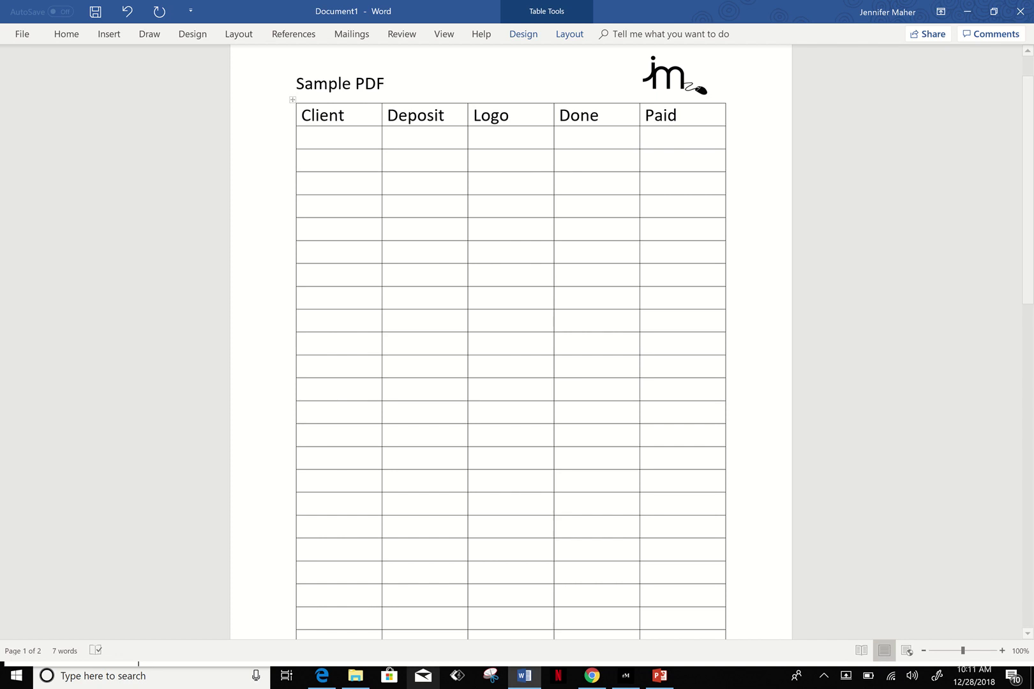
- Open Organic SMM - Brainstorming in Word via a 'BRAINST' search, then switch to reMarkable
click(187, 676)
text(BRAINST)
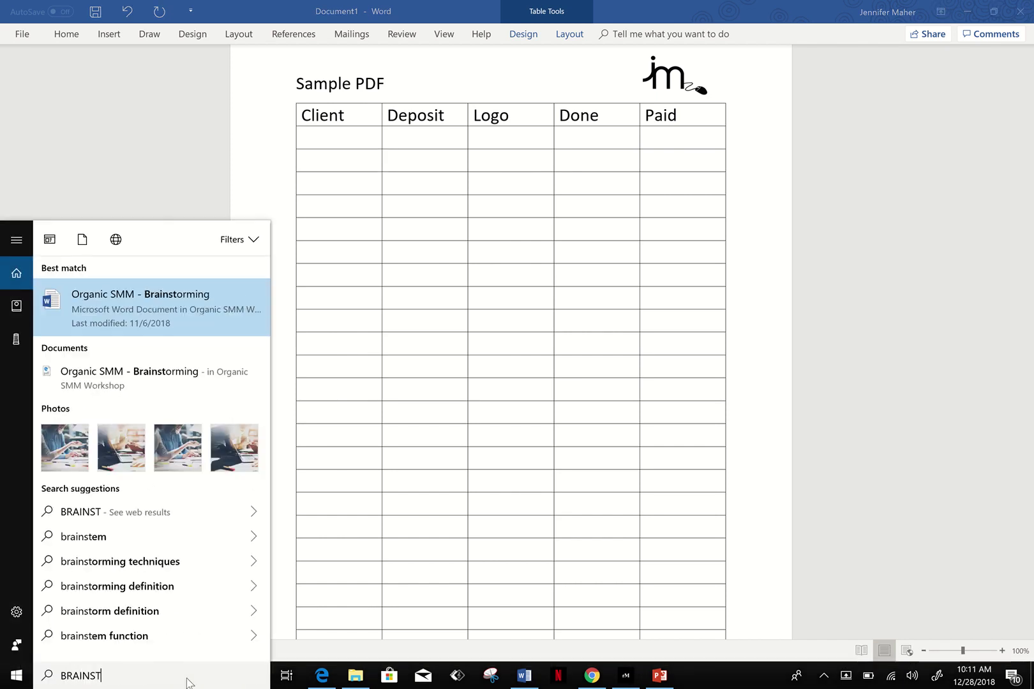
click(138, 315)
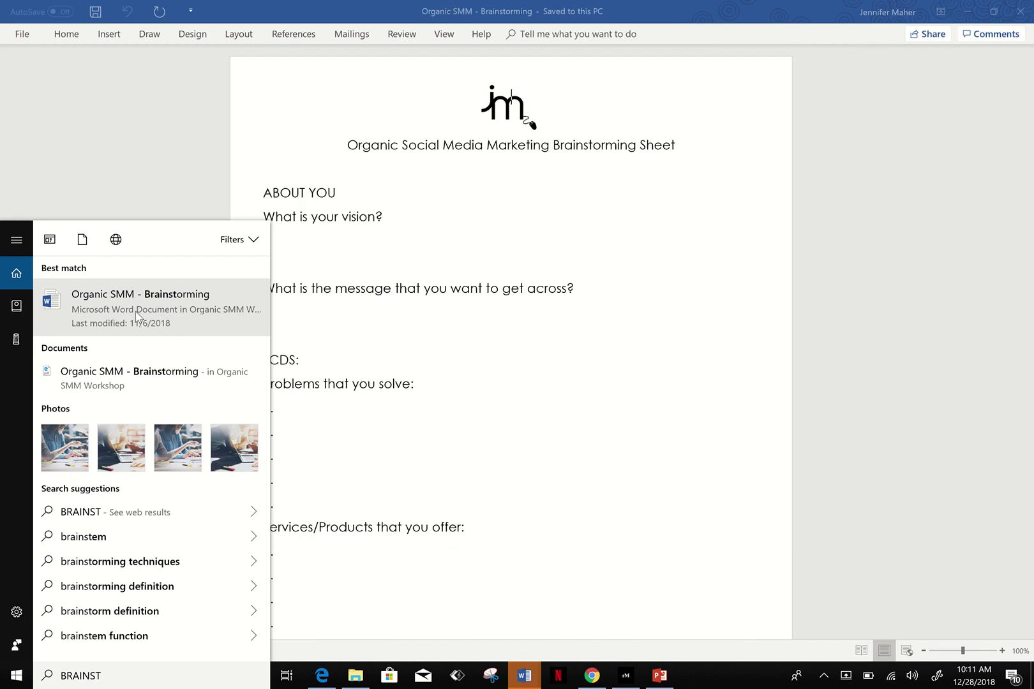
click(869, 226)
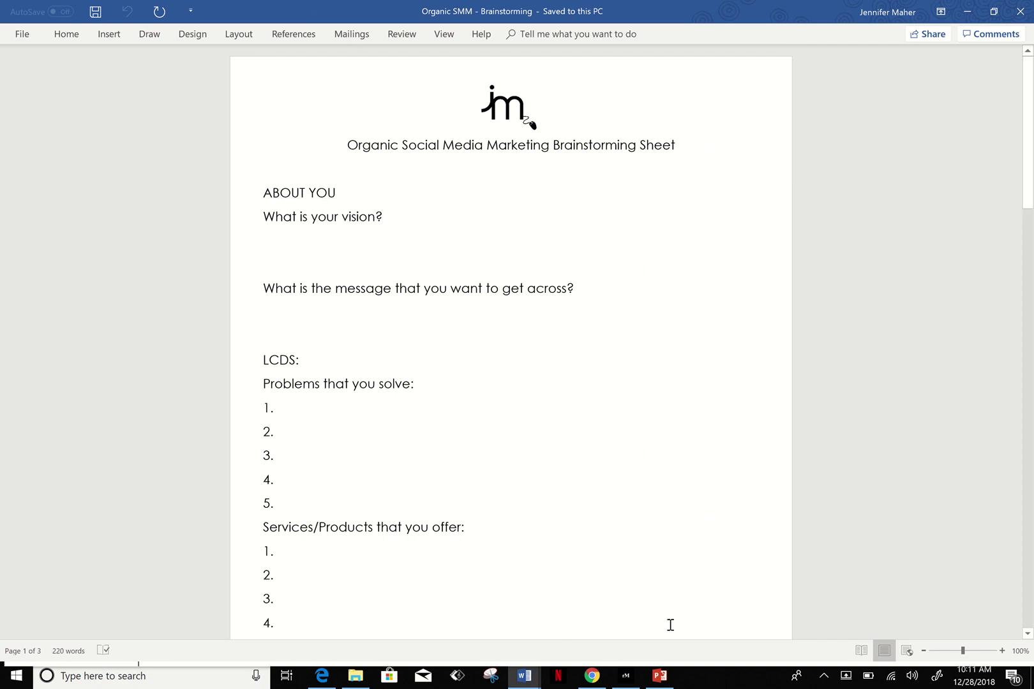
click(627, 678)
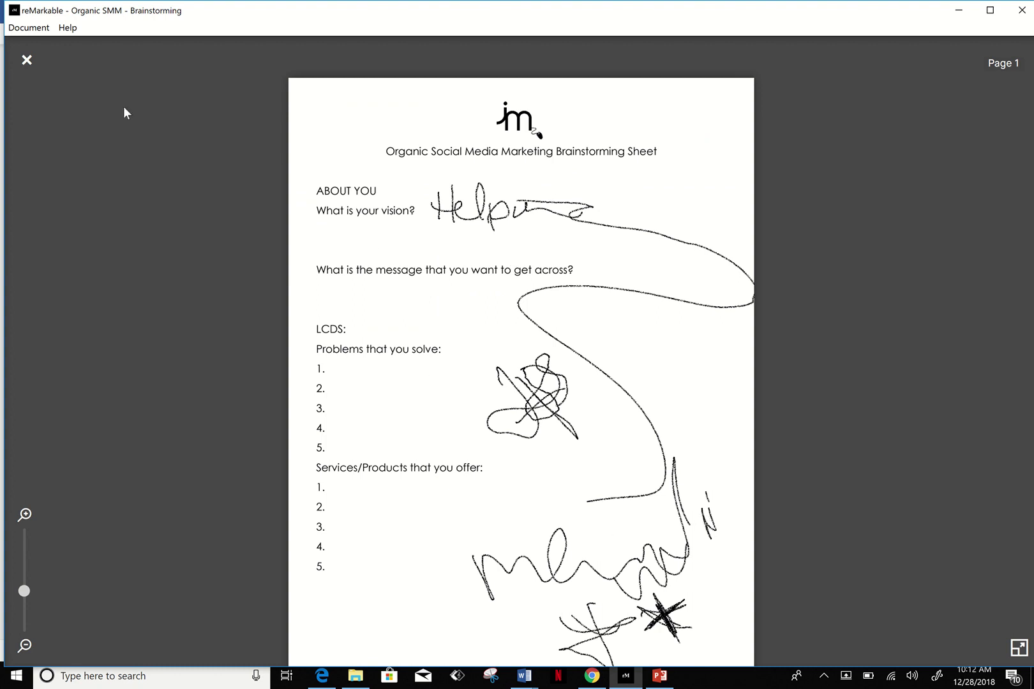
- Reopen Organic SMM - Brainstorming from My Files and read through pages 1 to 3
click(26, 61)
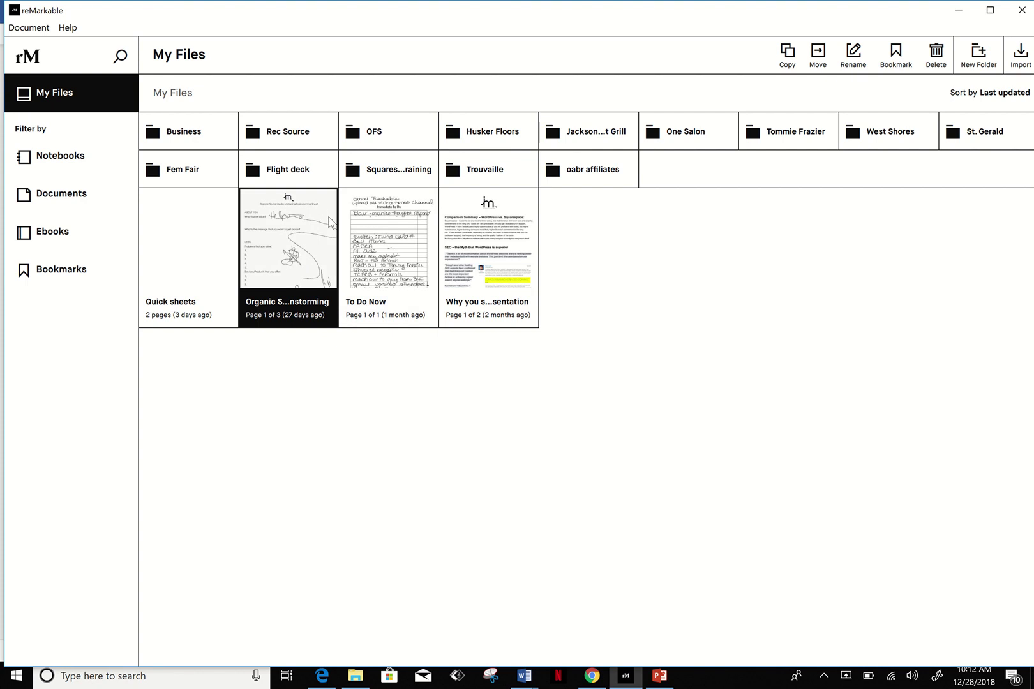
click(376, 411)
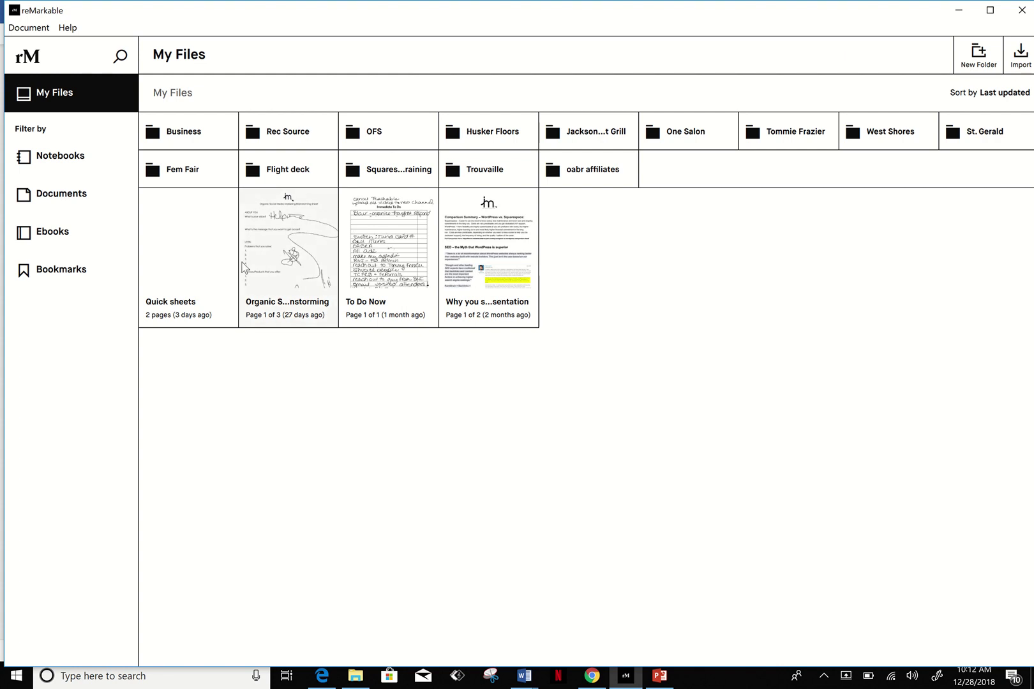
double_click(285, 251)
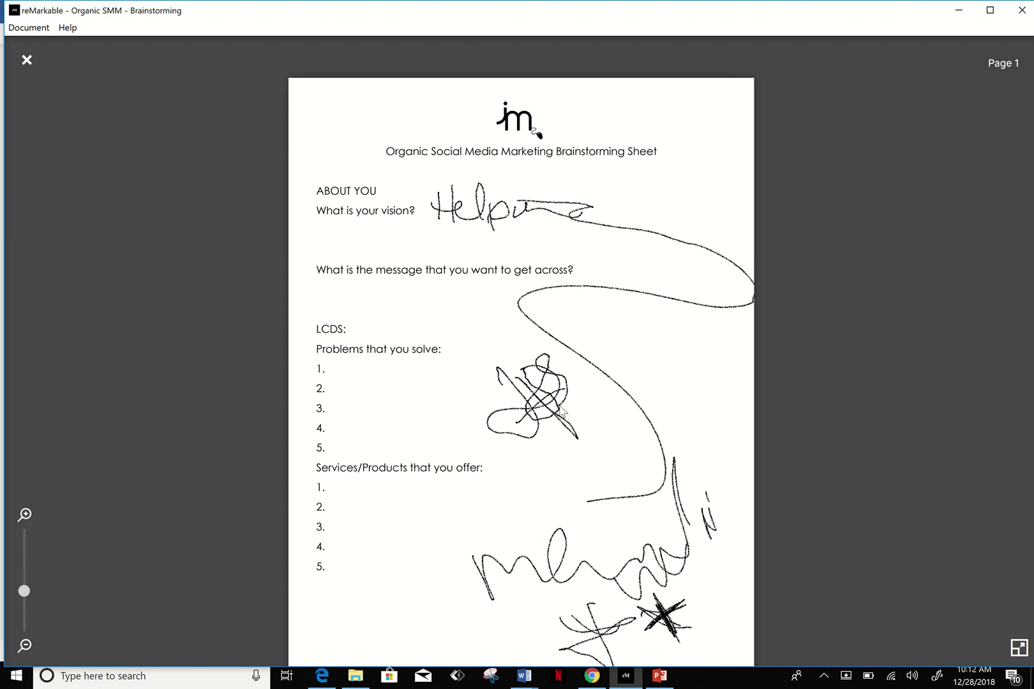
scroll(562, 413, down, 9)
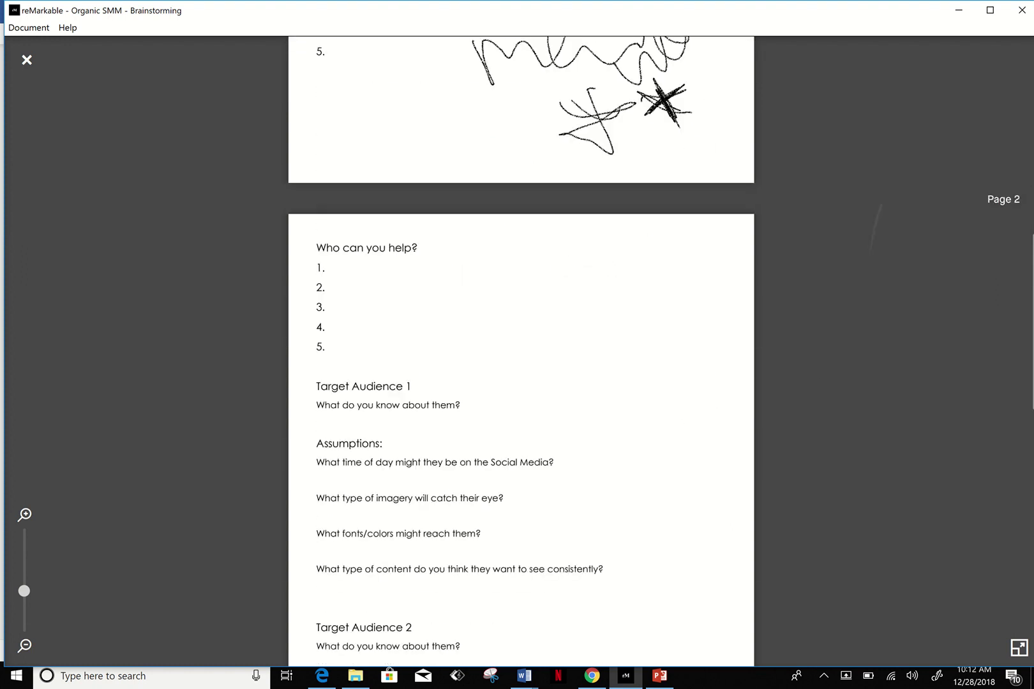
scroll(521, 351, down, 12)
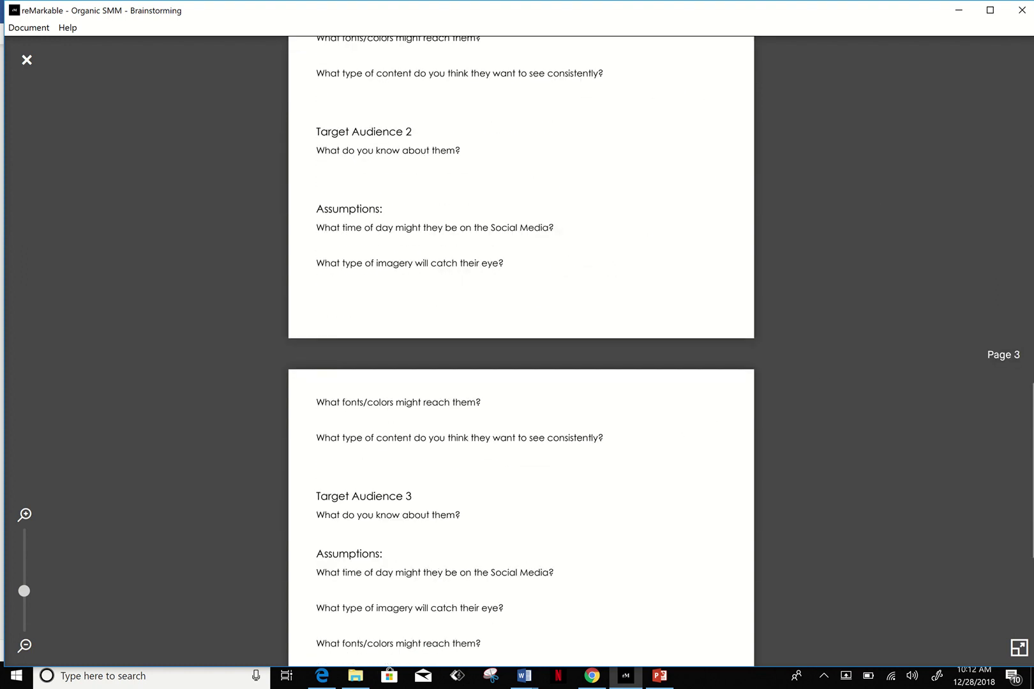
scroll(520, 351, down, 1)
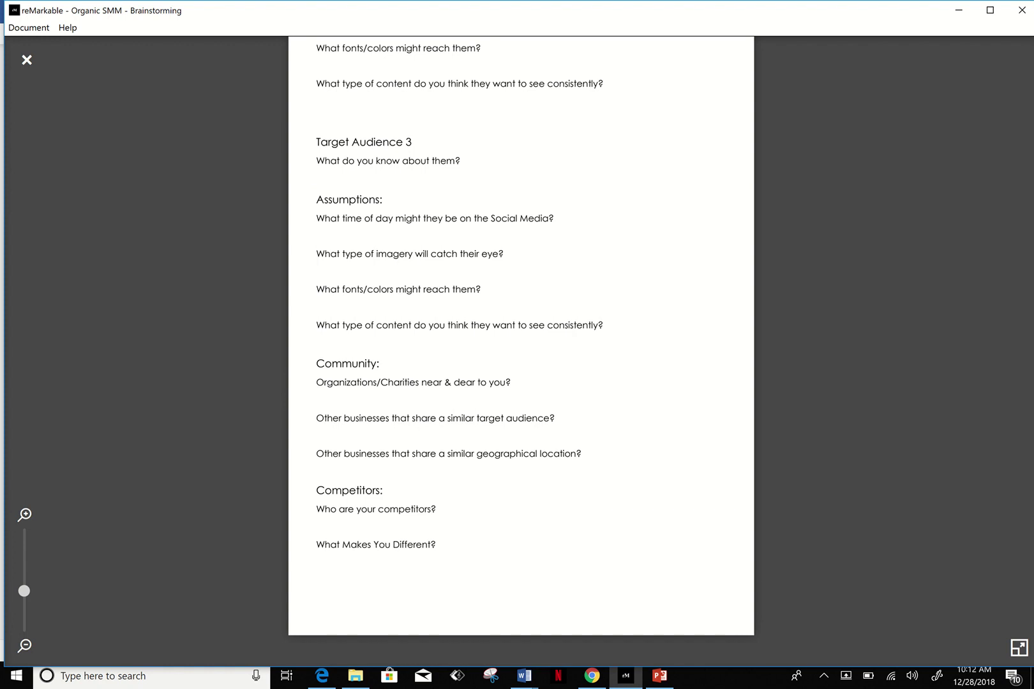
- Close the reMarkable app with Alt+F4, returning to the Organic SMM - Brainstorming document in Word
key(alt+F4)
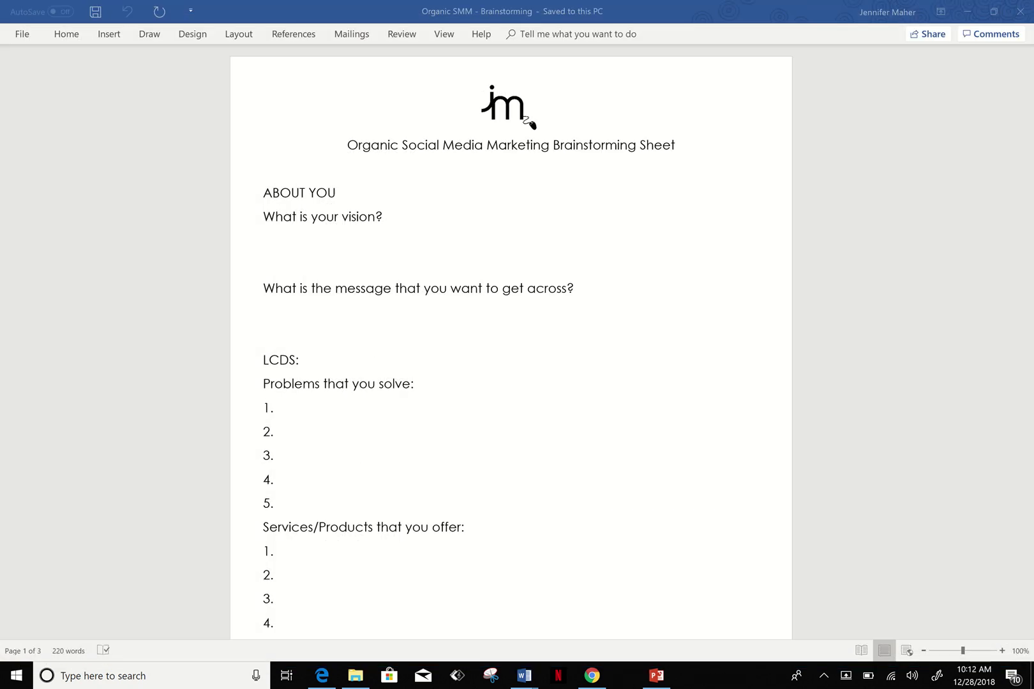